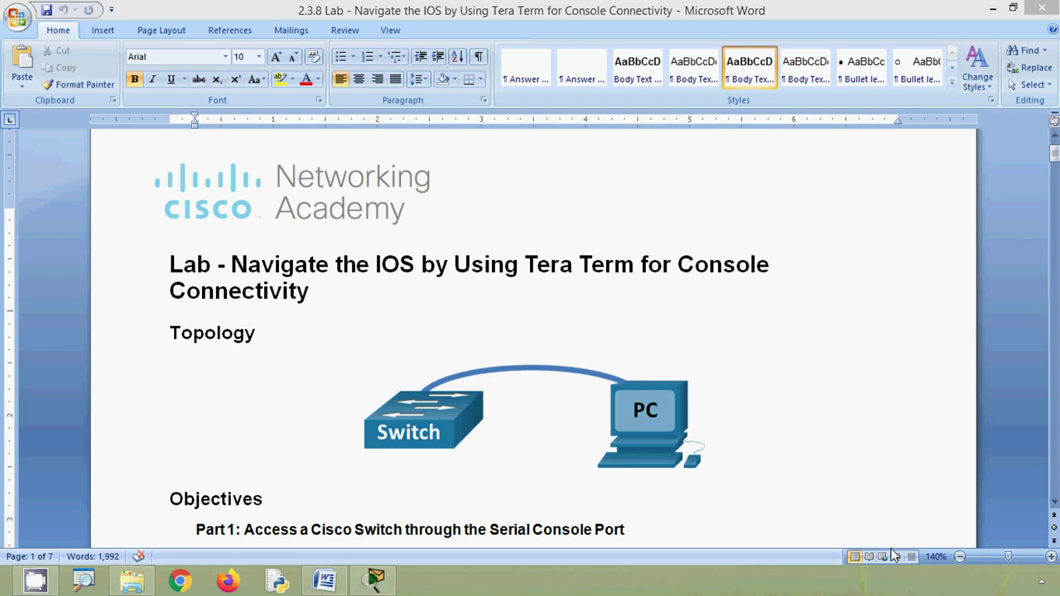
- Activate the '2.3.8 Lab - Navigate the IOS' Word document at its title page
left_click(895, 555)
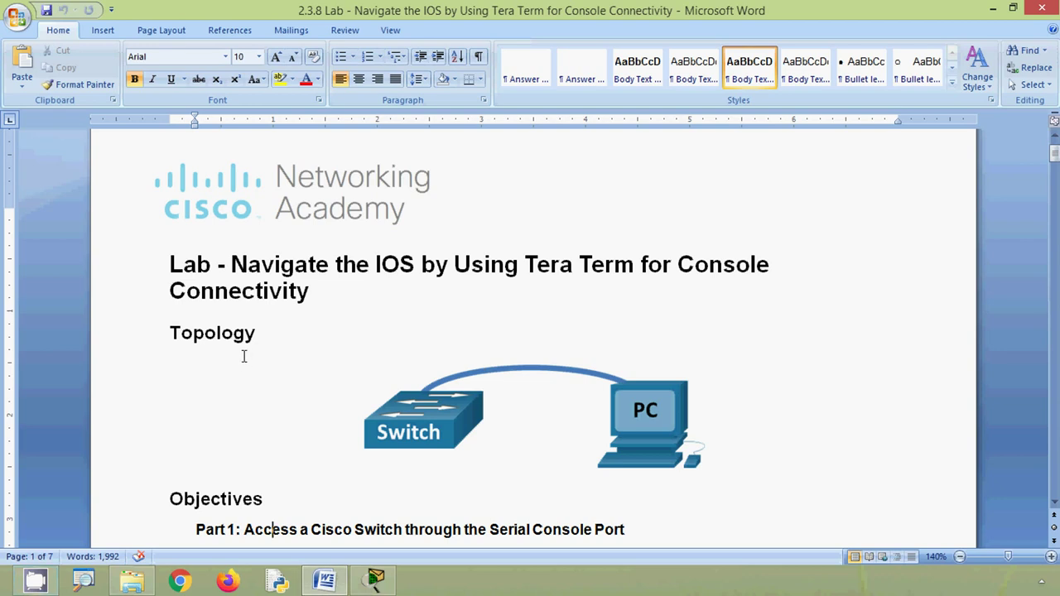
- Scroll past the Objectives to the Background / Scenario and Required Resources router, switch, PC list
scroll(381, 397, "down", 2)
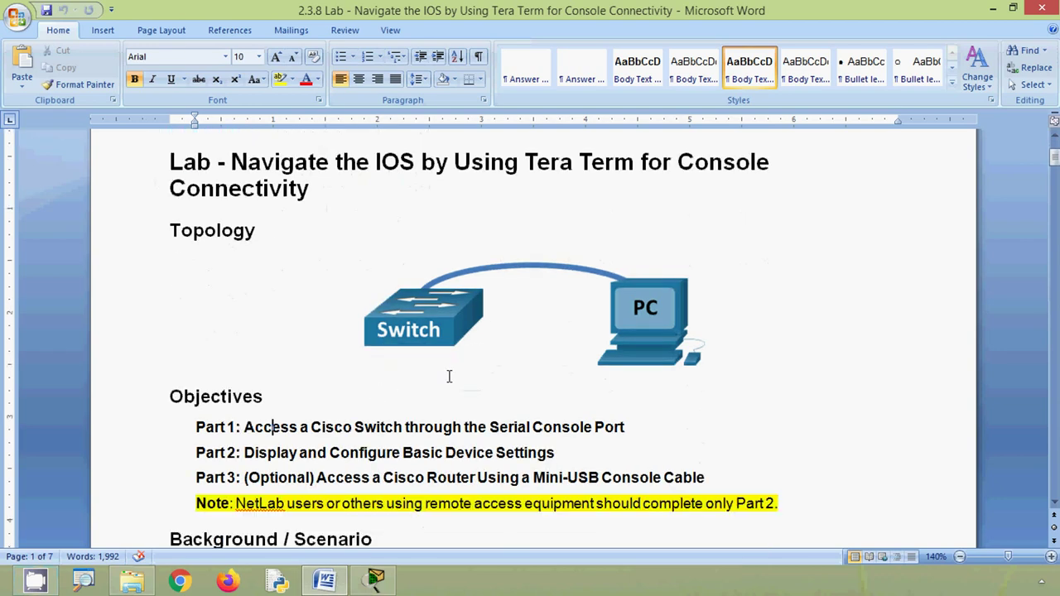
scroll(591, 350, "down", 2)
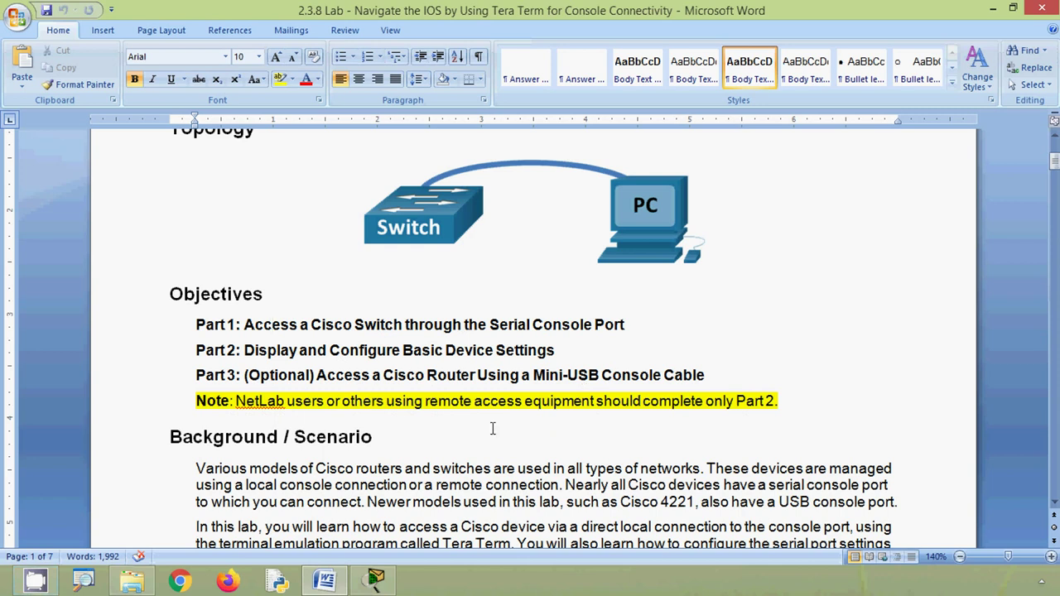
scroll(492, 417, "down", 5)
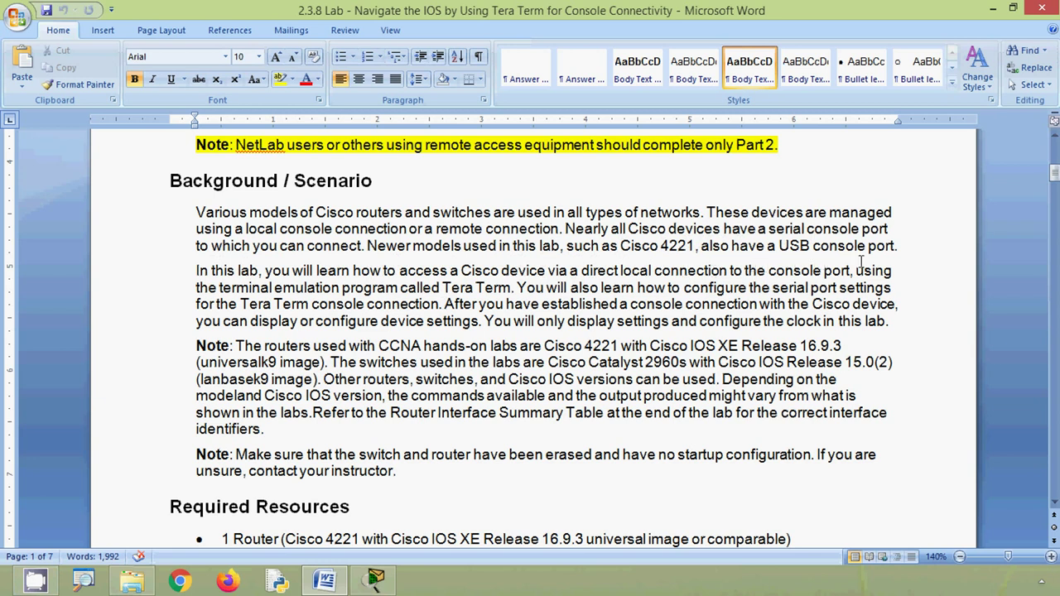
scroll(862, 261, "down", 1)
key("alt")
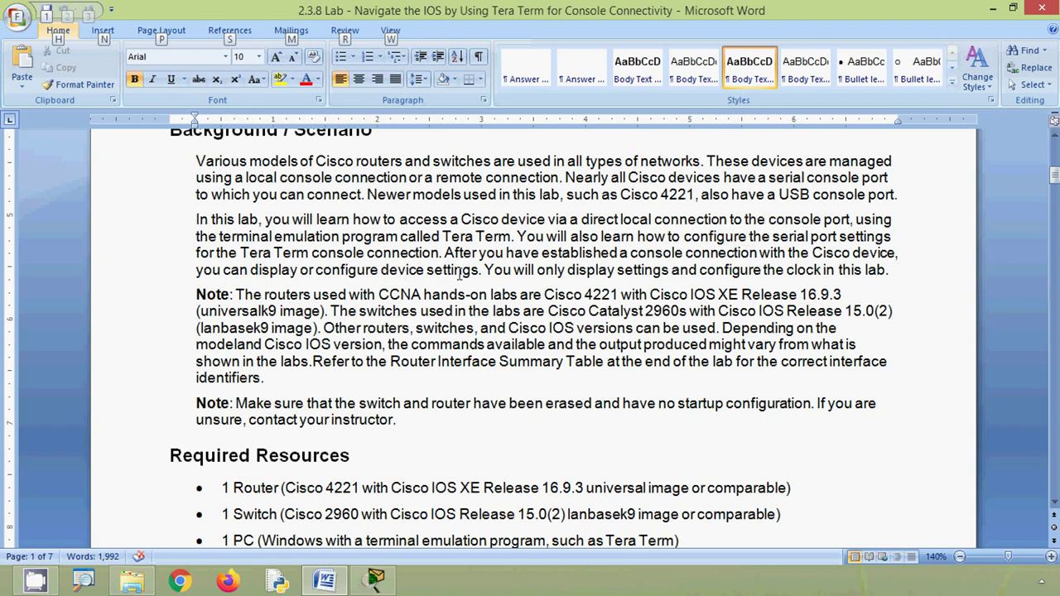
- Scroll to page 2's Part 1 and Step 1 rollover console cable instructions
key("alt")
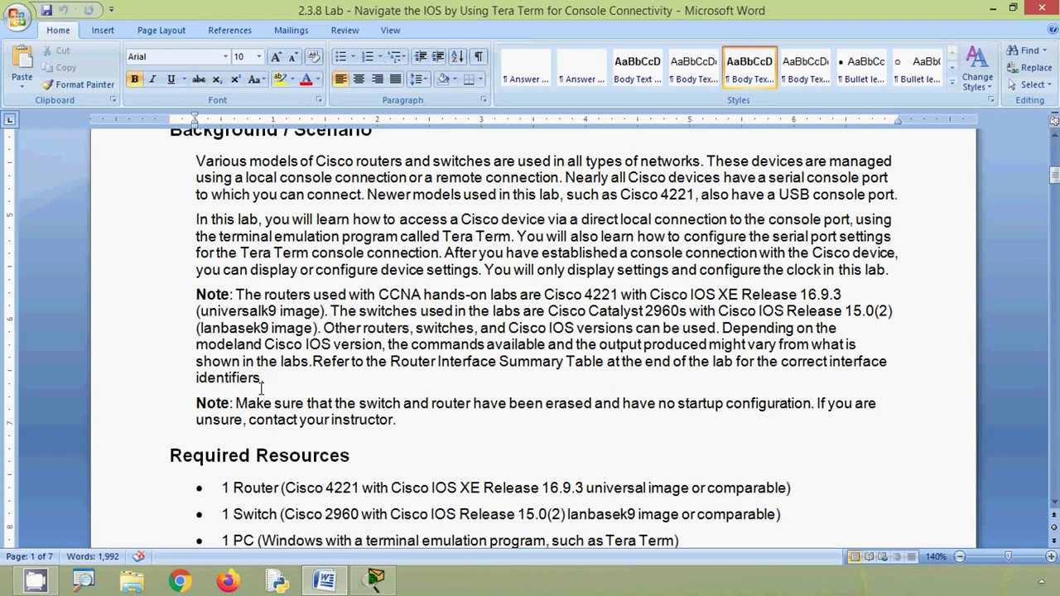
scroll(268, 387, "down", 2)
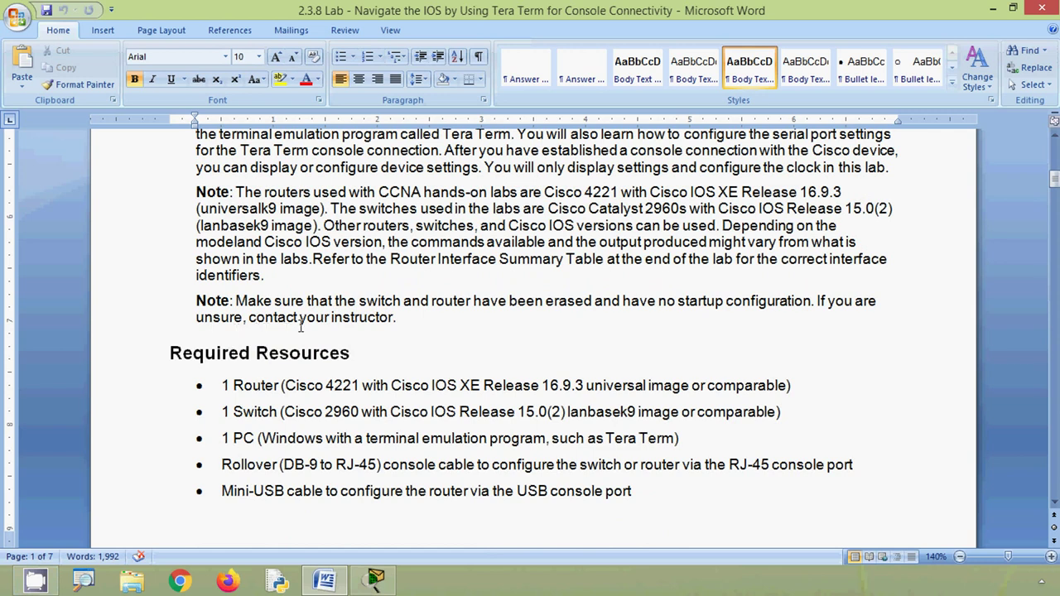
scroll(250, 394, "down", 1)
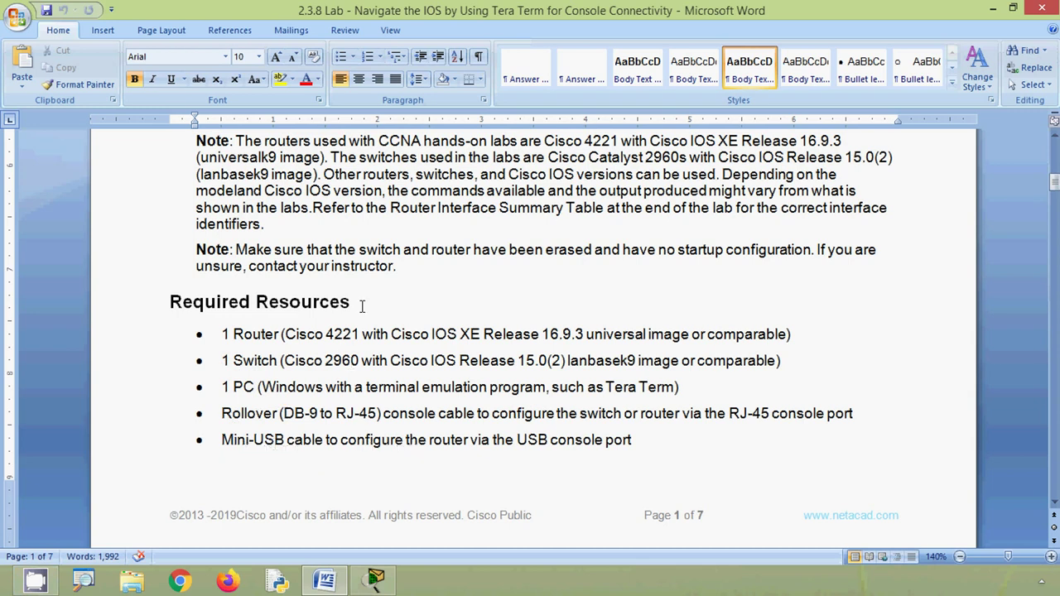
scroll(333, 351, "down", 1)
scroll(282, 331, "down", 4)
scroll(291, 323, "down", 5)
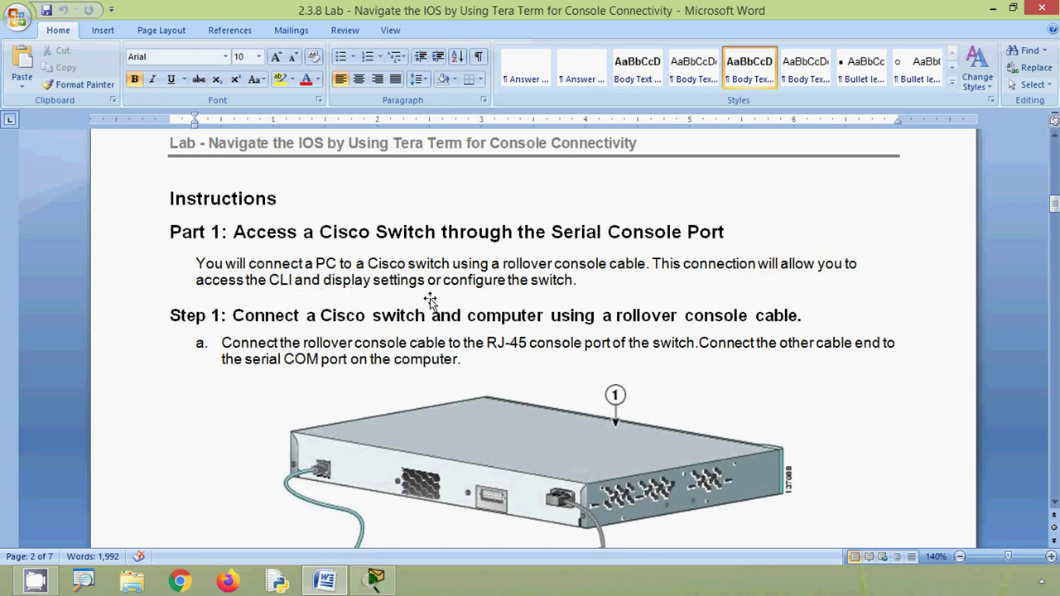
- Read through the Step 1 and Step 2 instructions, then bring Packet Tracer forward
scroll(528, 298, "down", 2)
left_click(528, 298)
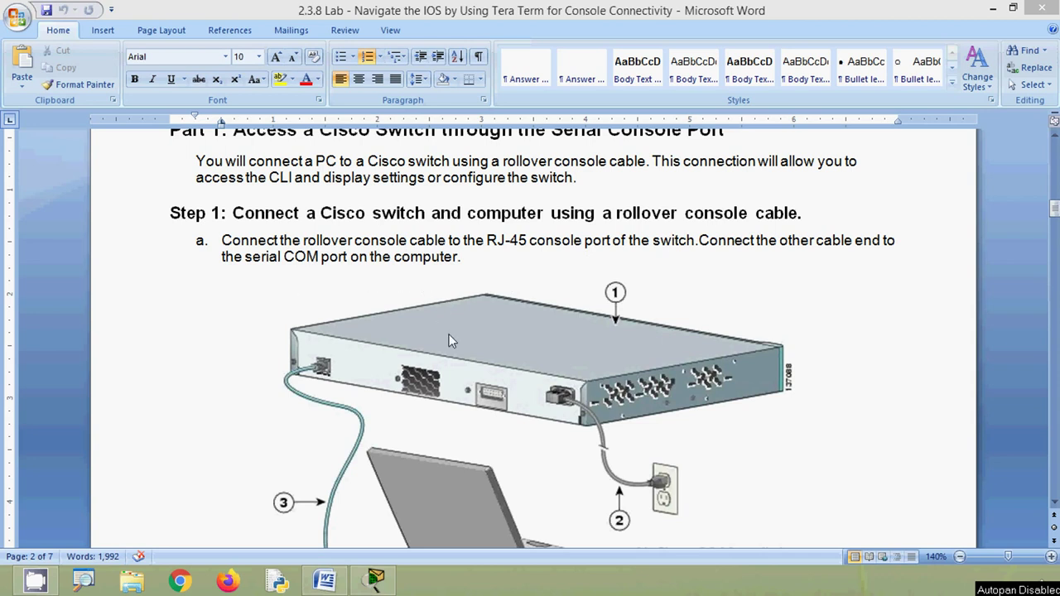
scroll(178, 306, "down", 5)
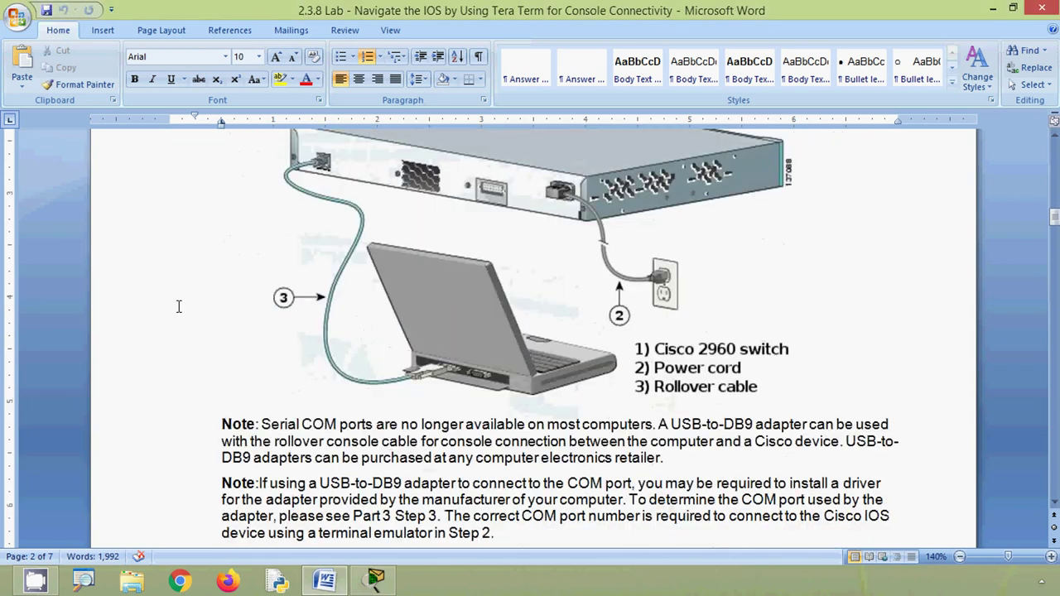
scroll(178, 307, "down", 1)
key("alt")
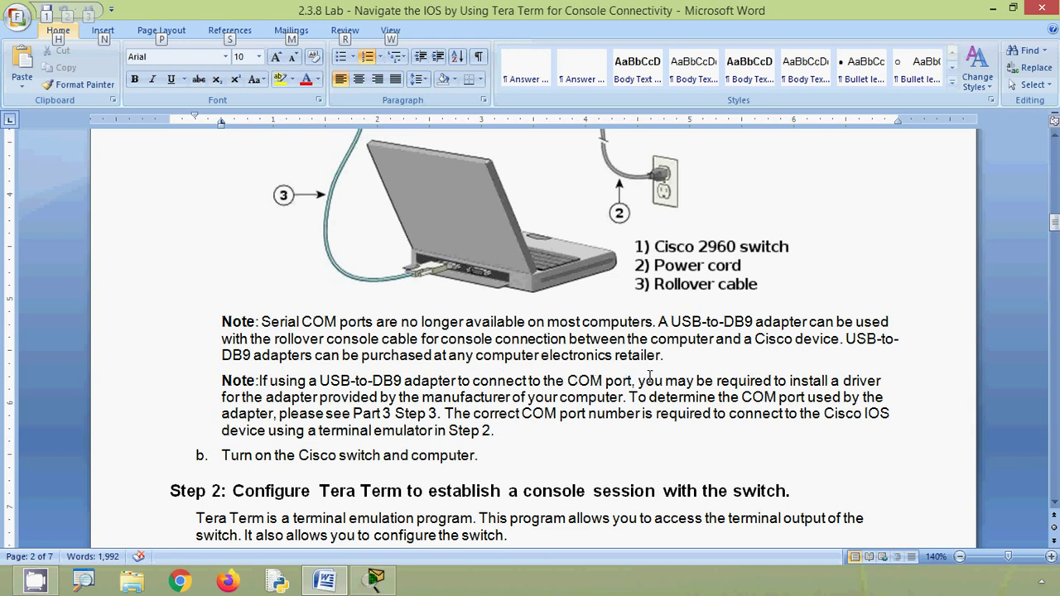
scroll(650, 376, "down", 1)
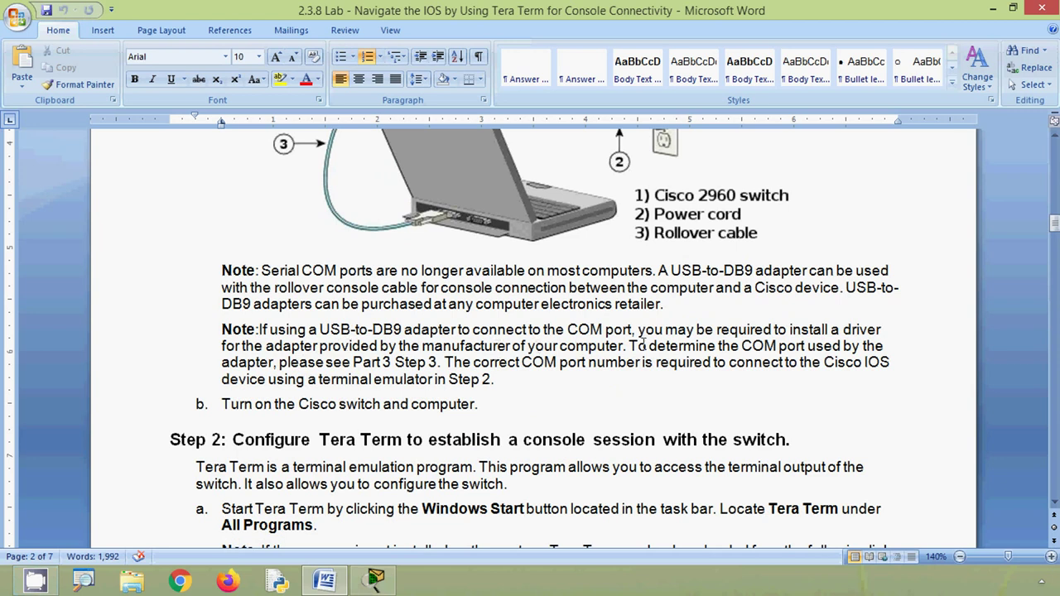
scroll(762, 347, "down", 1)
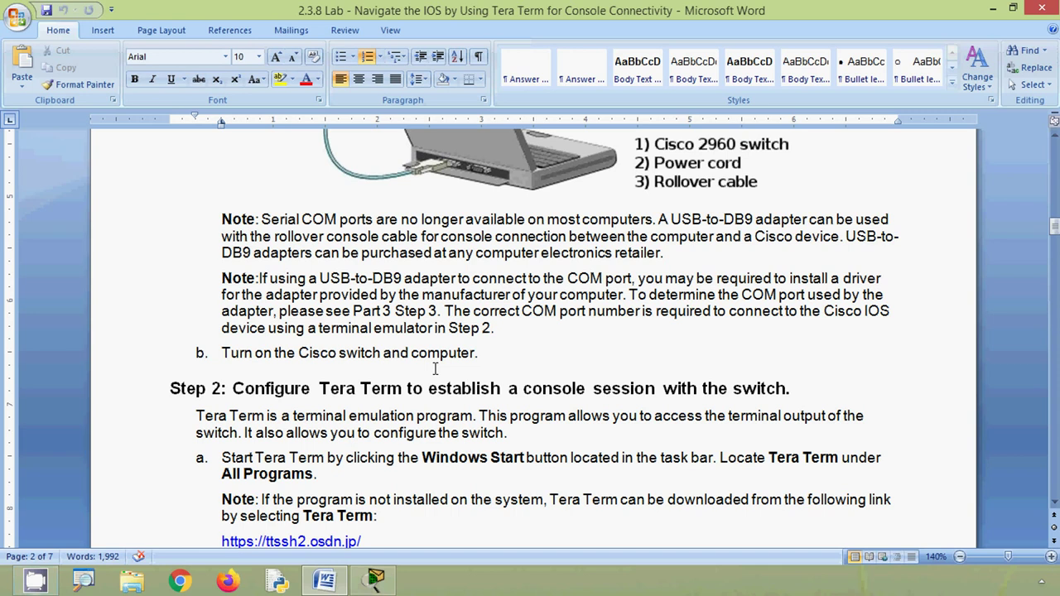
scroll(445, 423, "up", 6)
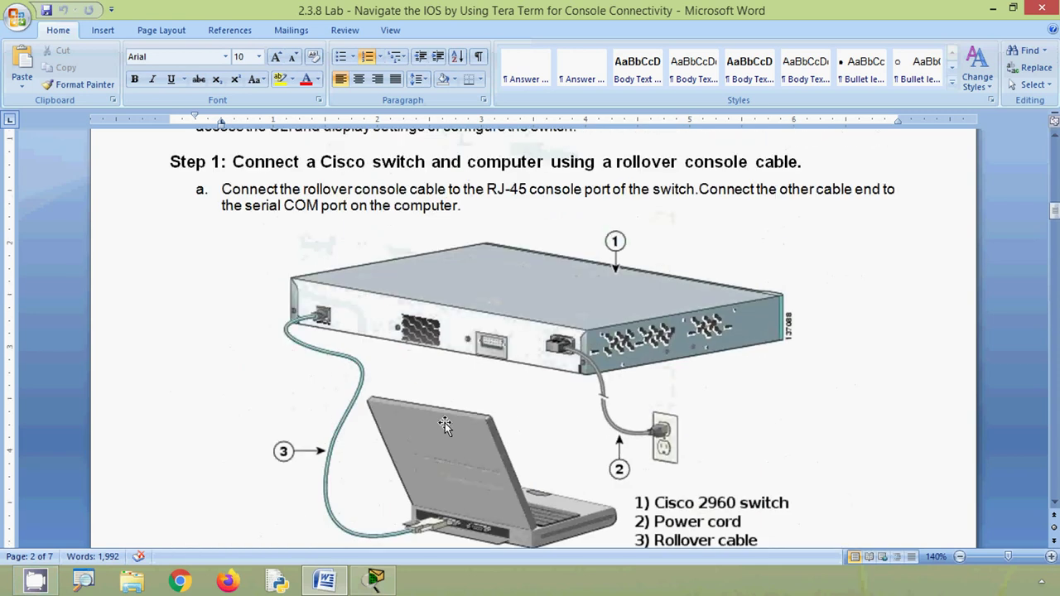
left_click(377, 581)
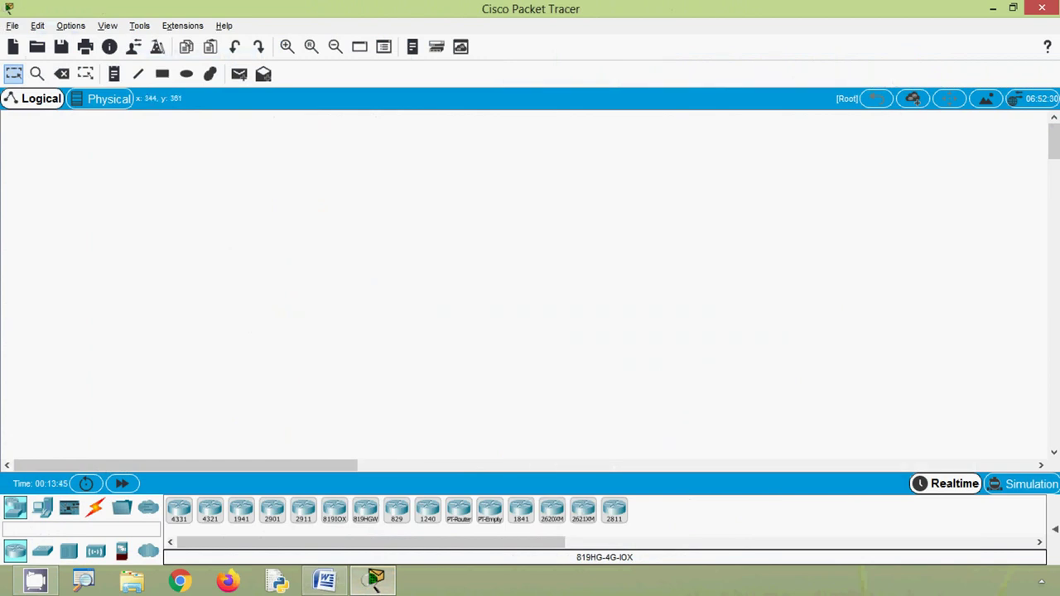
- Place a generic PC0 with a 2960 Switch0 below it on the workspace
key("alt")
left_click(42, 508)
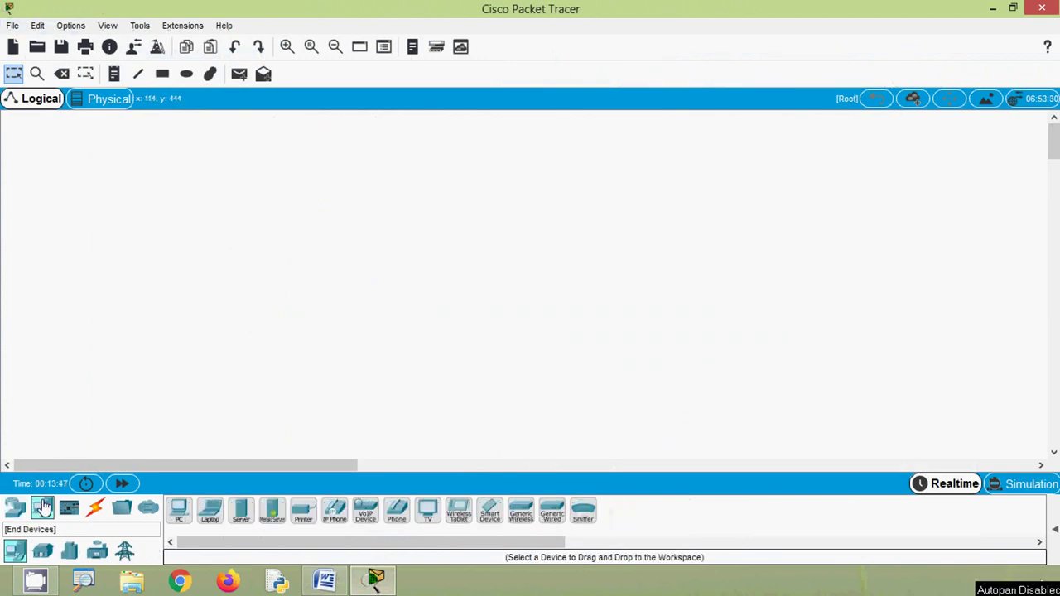
left_click(182, 509)
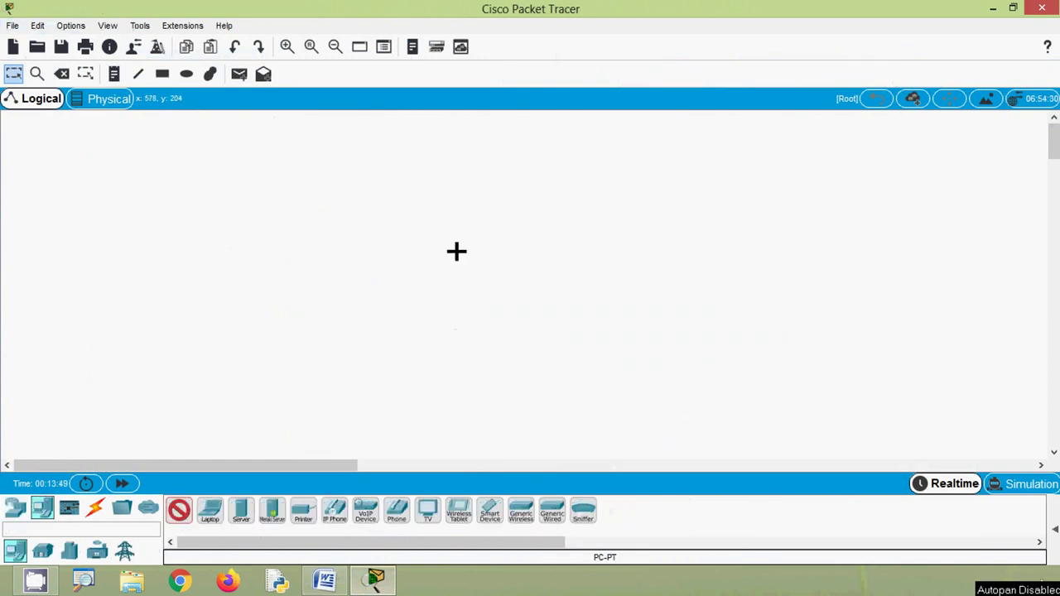
left_click(475, 222)
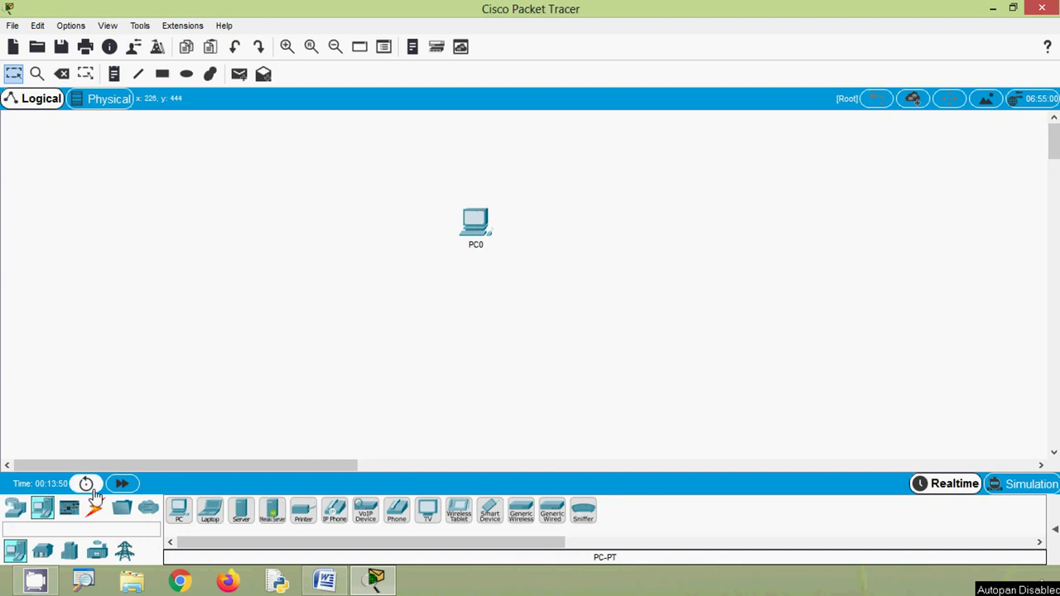
left_click(15, 508)
left_click(43, 551)
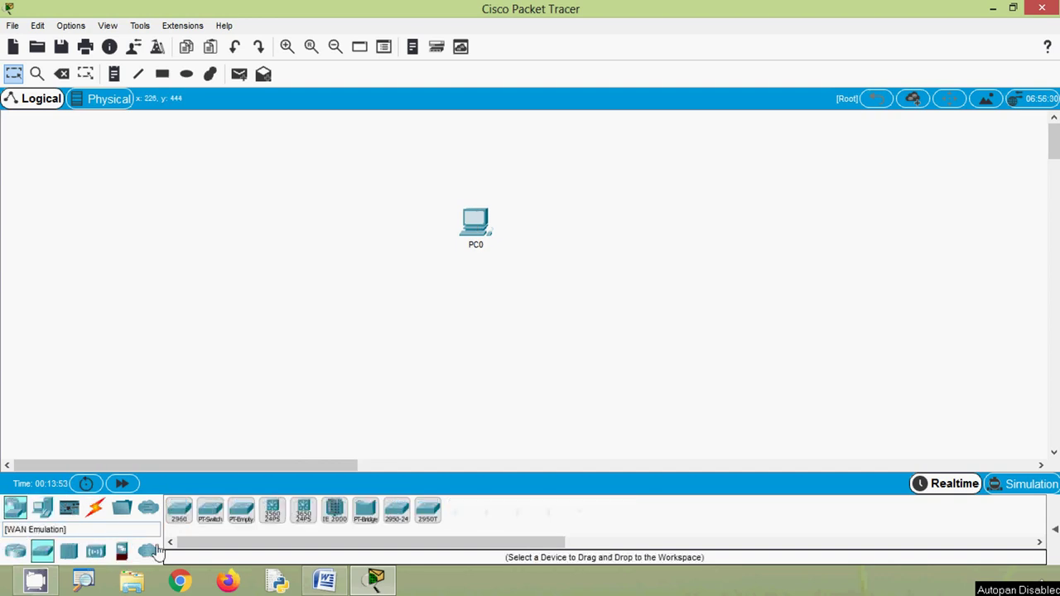
left_click(179, 509)
left_click(480, 312)
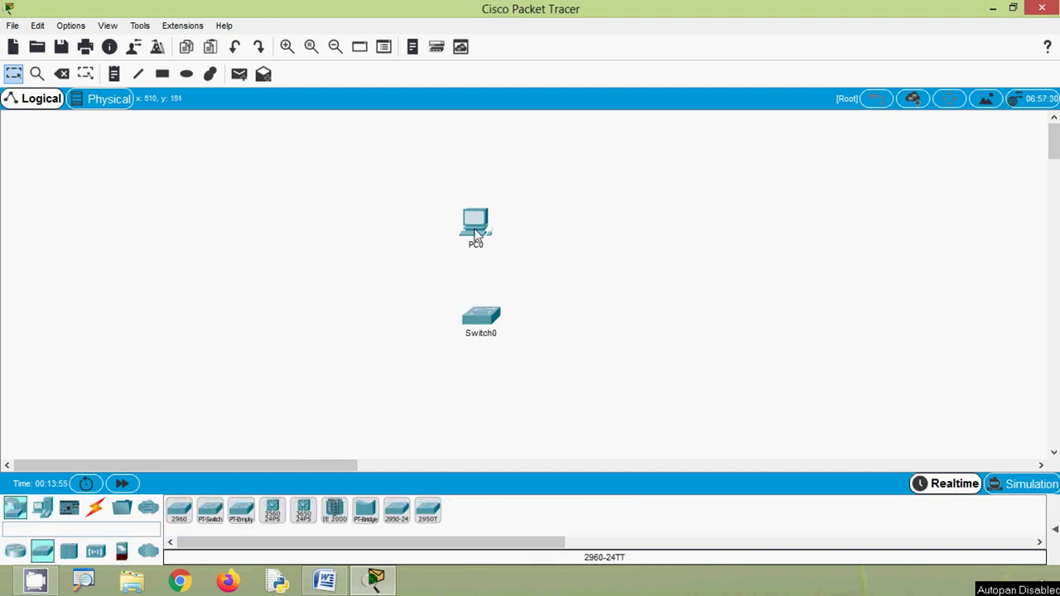
left_click_drag(475, 232, 489, 207)
left_click_drag(482, 329, 491, 330)
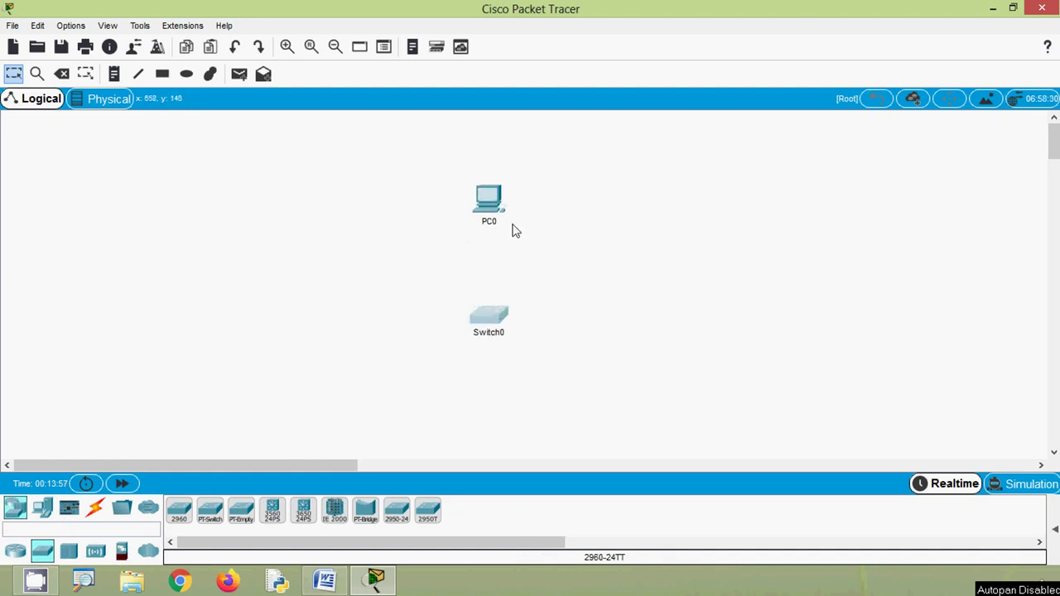
- Connect PC0's RS 232 port to Switch0's Console port with a console cable
left_click(95, 509)
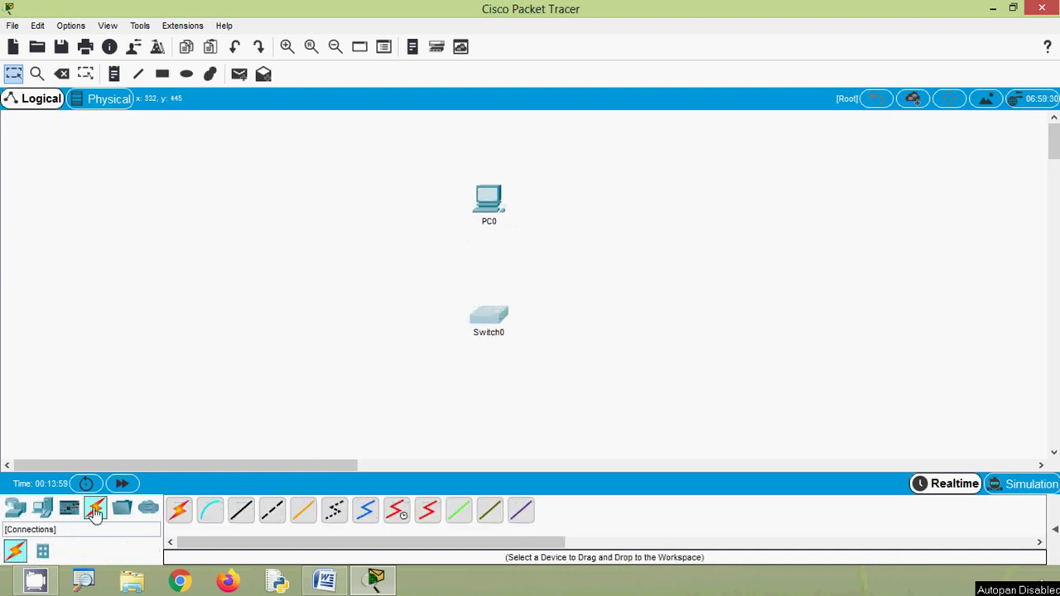
left_click(204, 520)
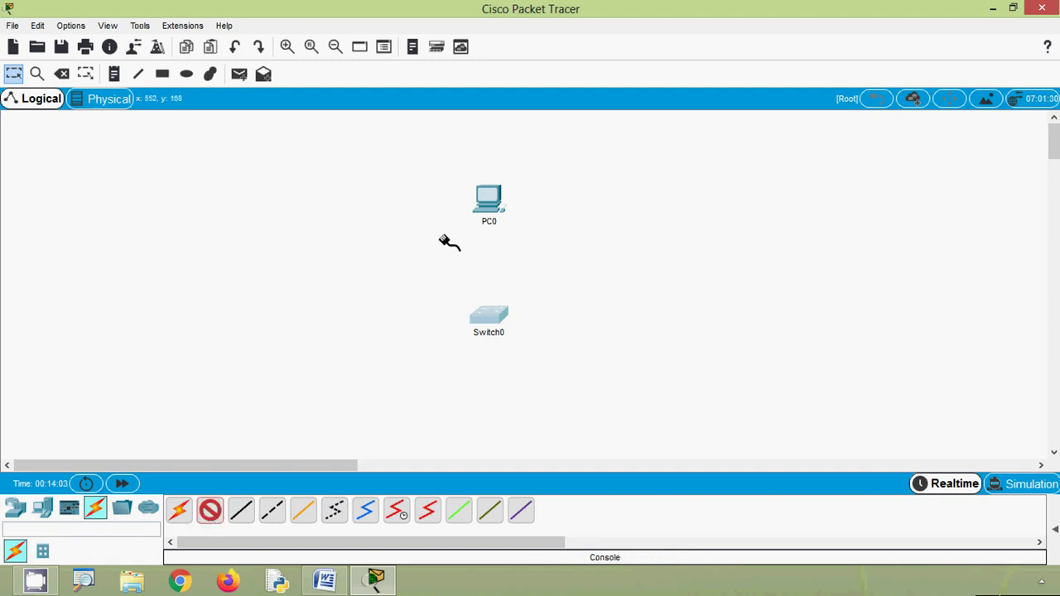
left_click(488, 201)
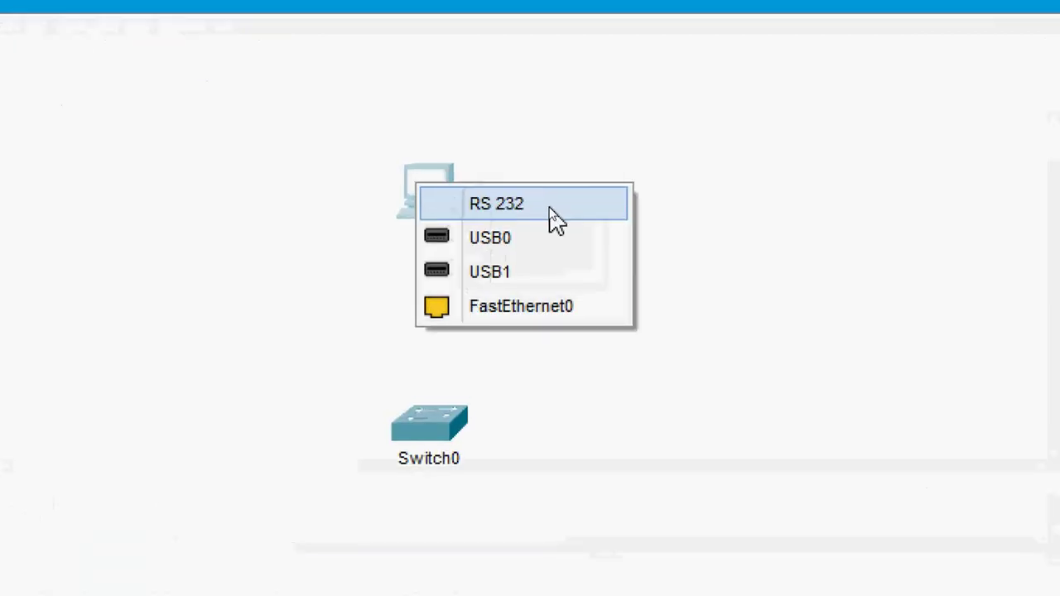
left_click(555, 217)
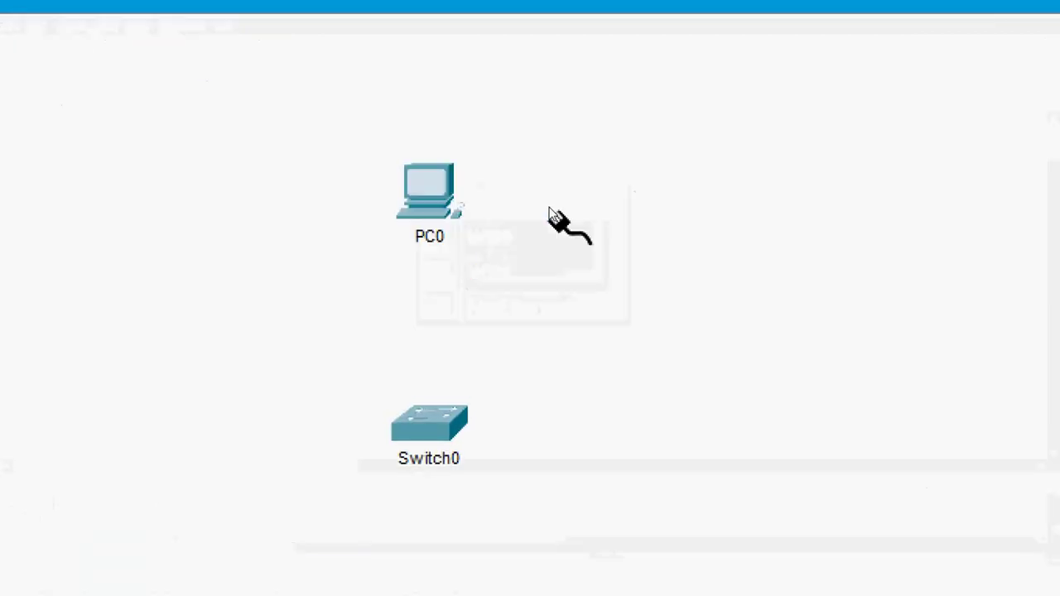
left_click(452, 425)
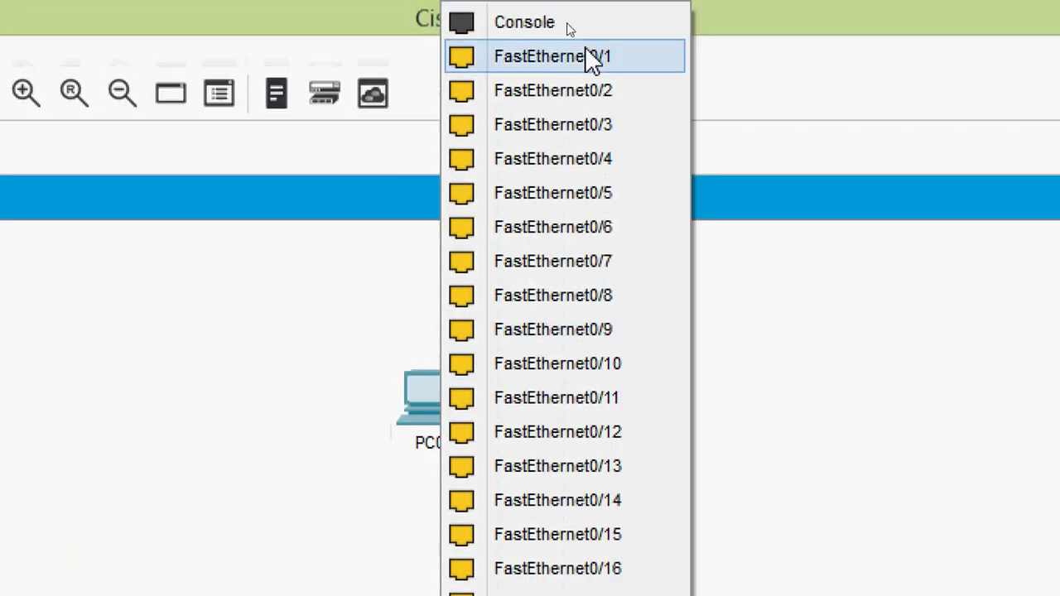
left_click(551, 25)
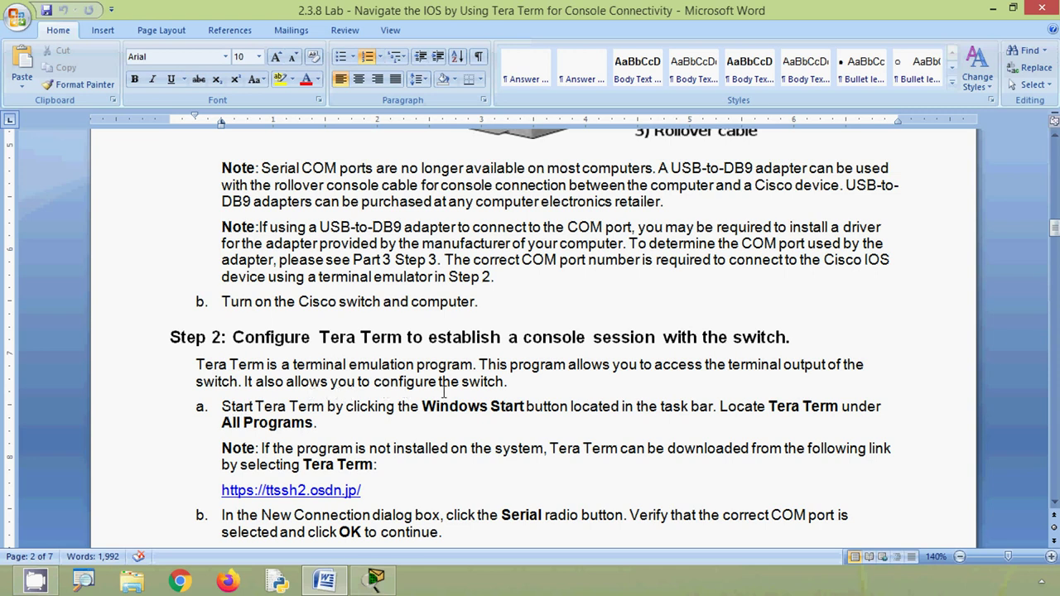
- Read the Step 2 and Part 2 instructions in Word, then return to Packet Tracer
scroll(443, 391, "down", 2)
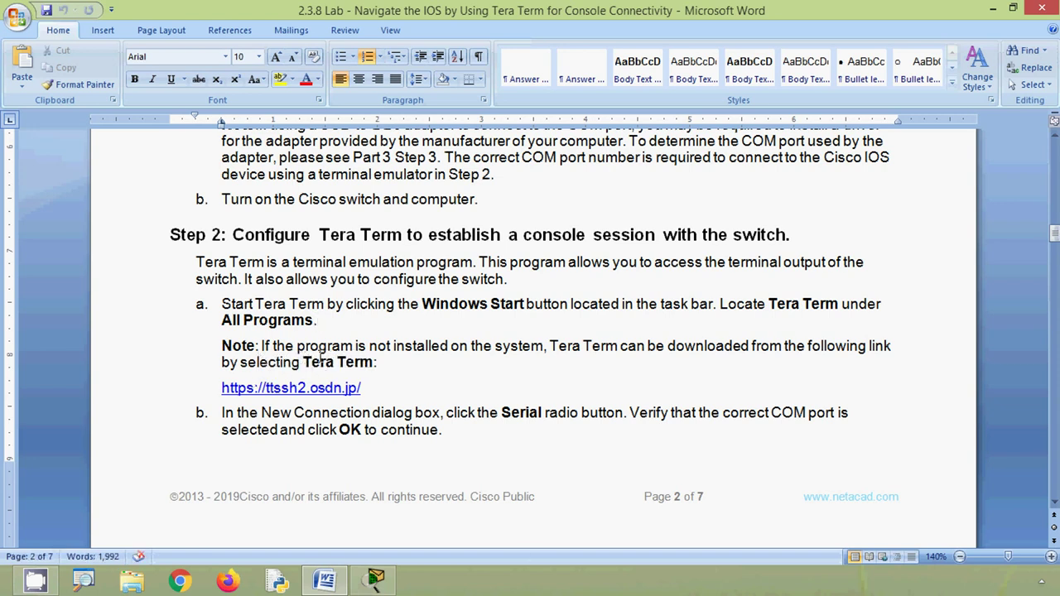
scroll(285, 296, "down", 2)
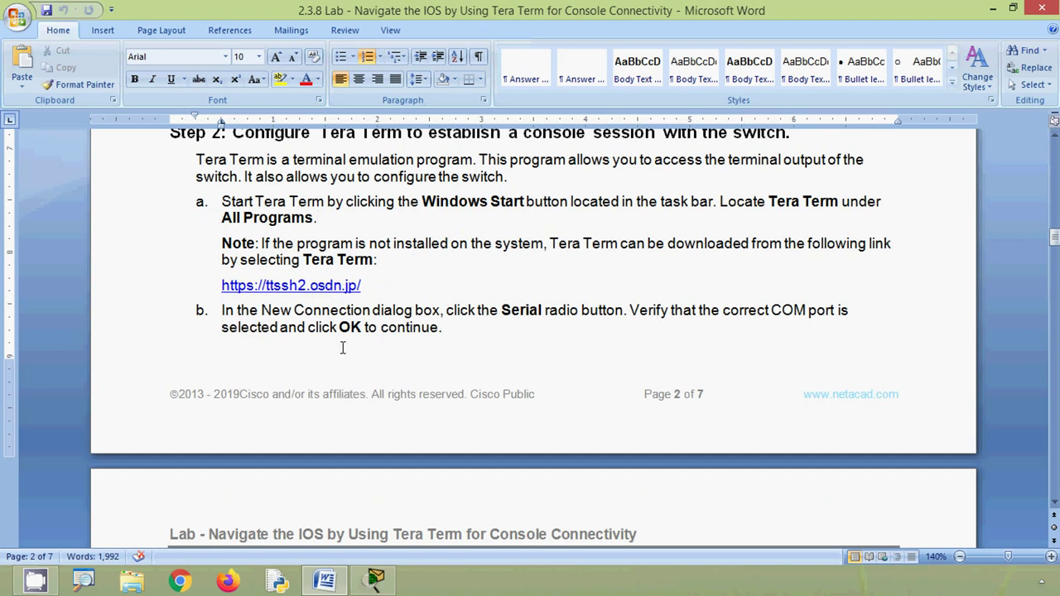
scroll(450, 343, "down", 5)
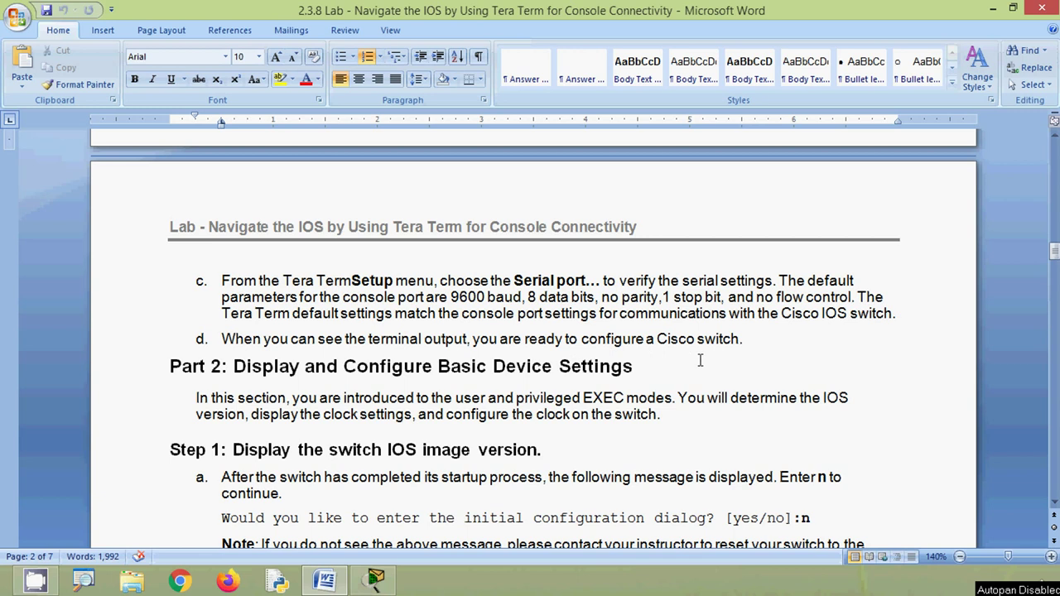
key("alt")
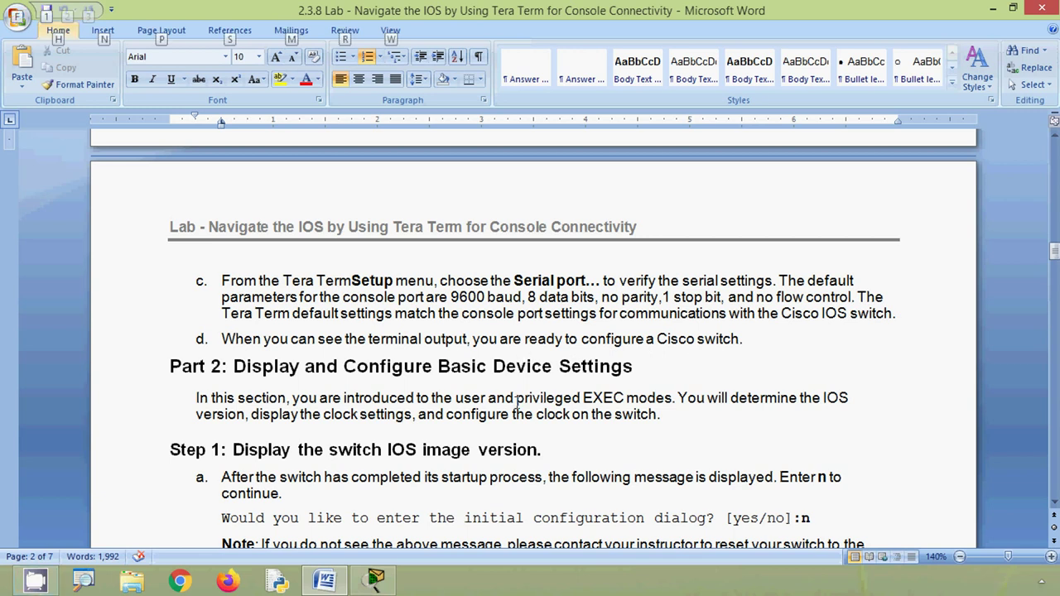
key("alt")
scroll(372, 335, "up", 5)
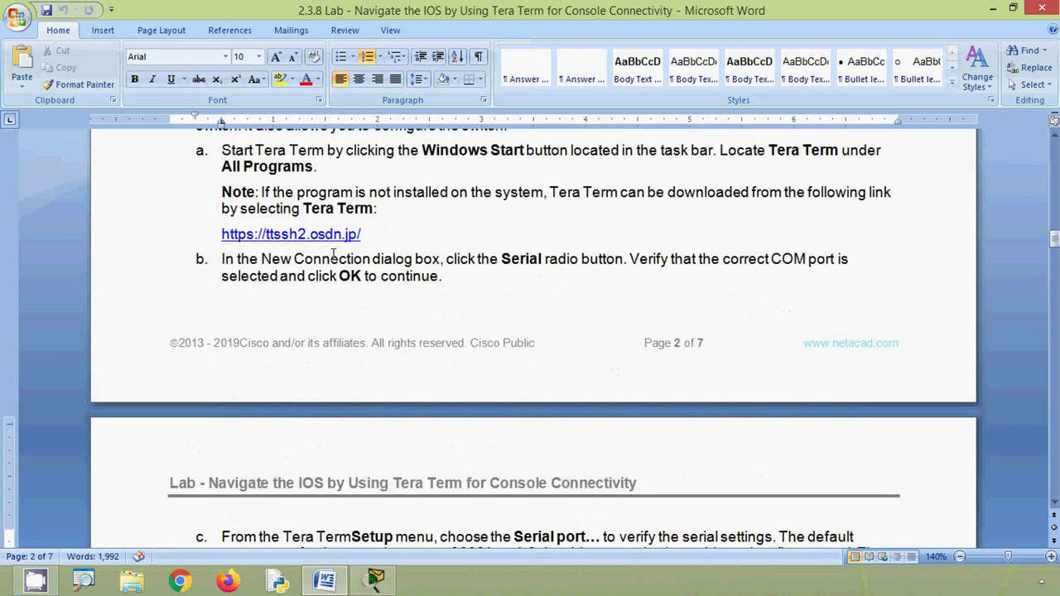
left_click(375, 580)
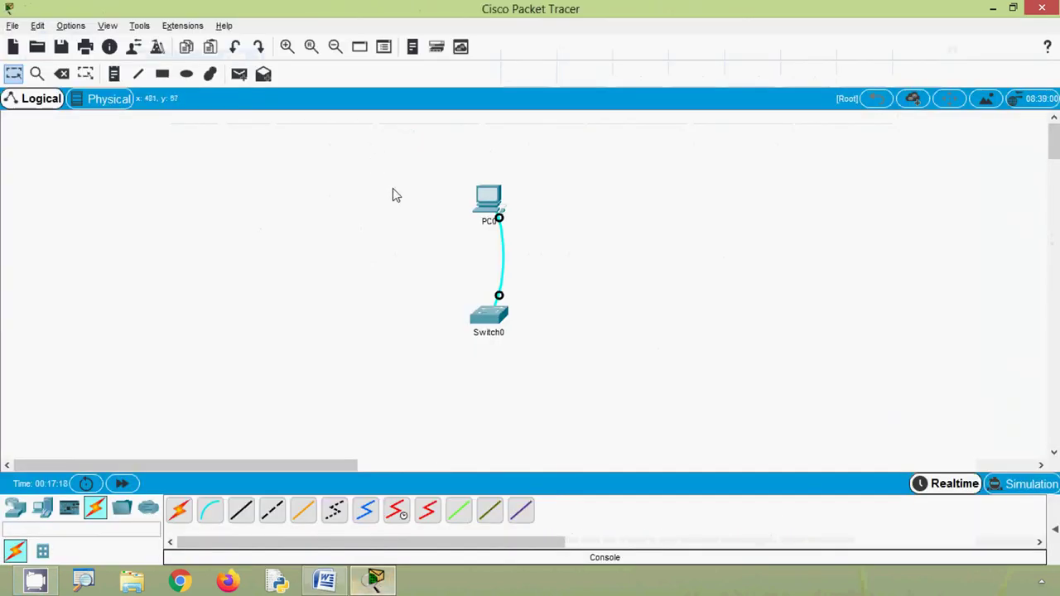
- Check PC0's Desktop applications, close its window, and switch back to the Word lab document
left_click(487, 198)
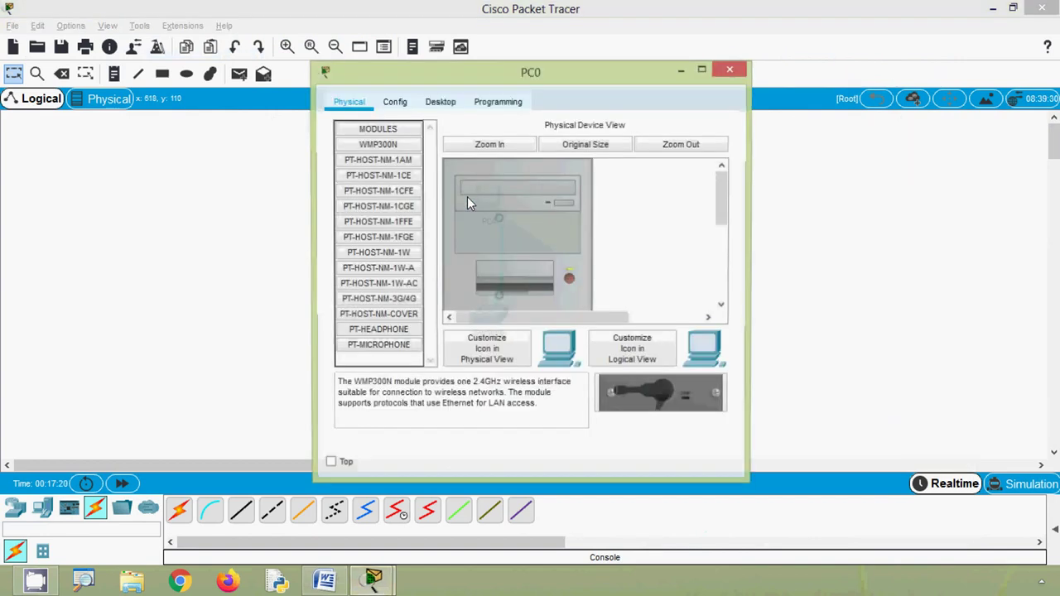
left_click(440, 101)
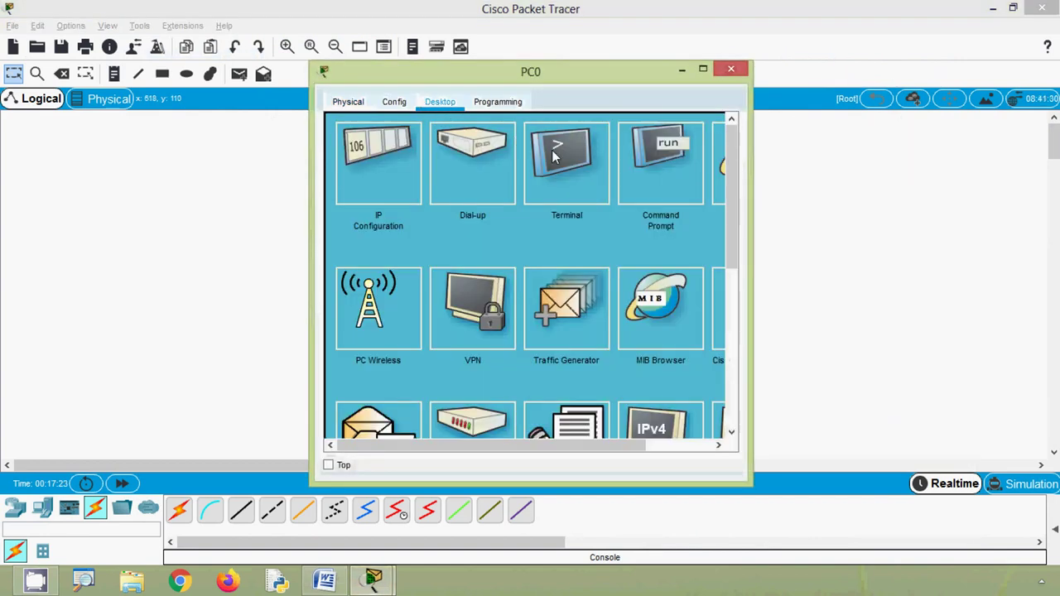
left_click(729, 71)
mouse_move(500, 331)
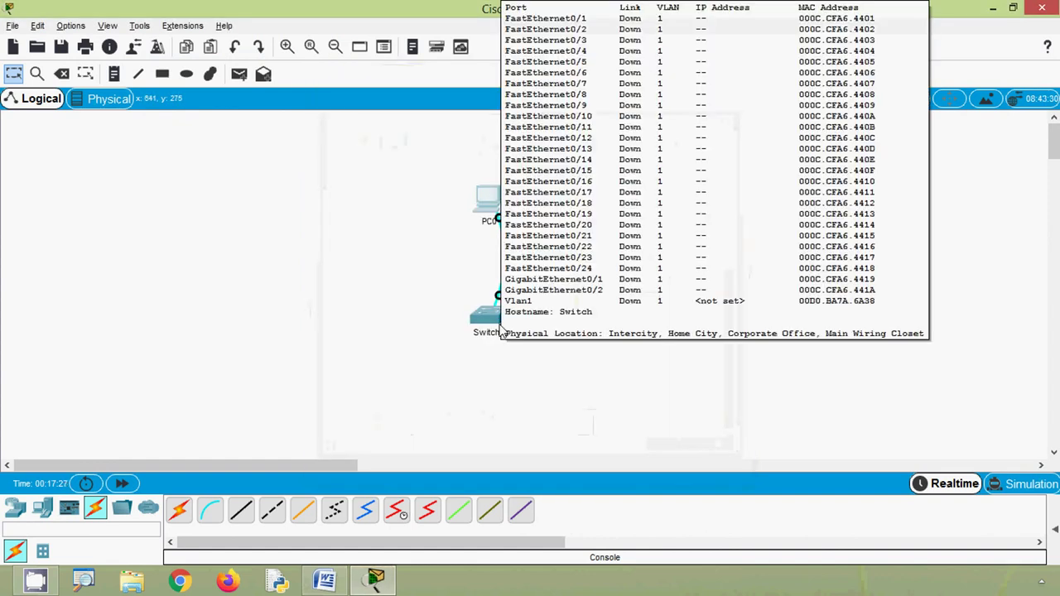
key("alt+Tab")
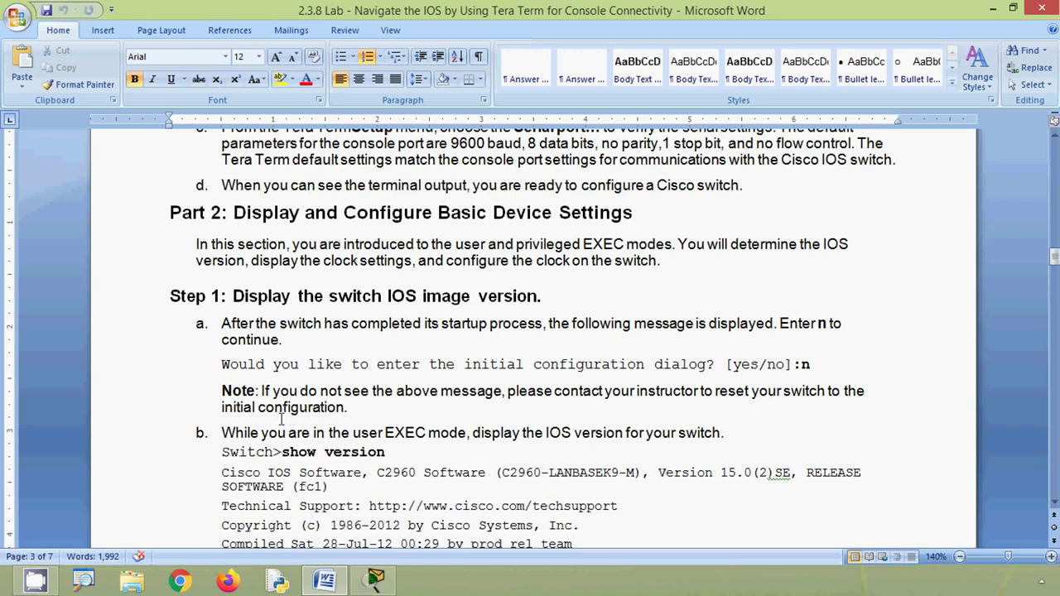
- Review Step 1's show version sample output, then return to Packet Tracer
scroll(324, 332, "down", 2)
left_click(325, 261)
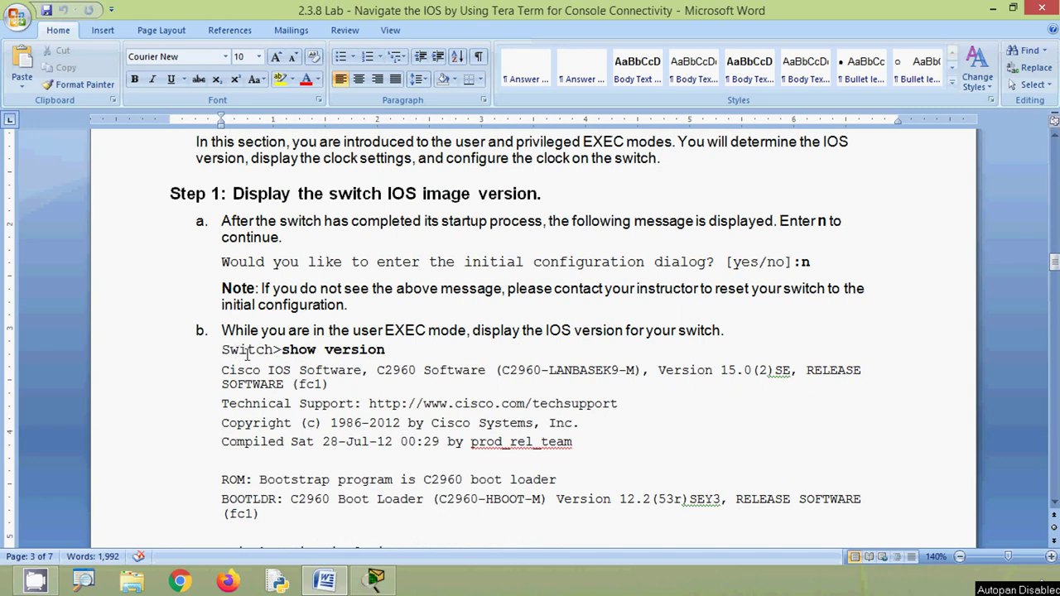
scroll(266, 368, "down", 1)
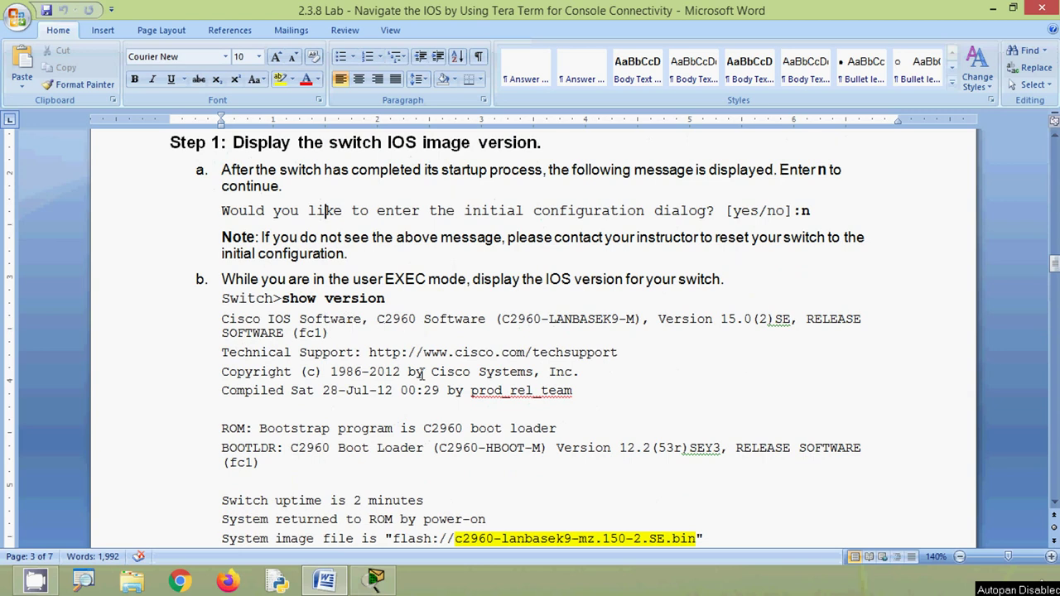
scroll(421, 374, "down", 3)
scroll(422, 374, "up", 4)
scroll(422, 375, "down", 1)
left_click(375, 580)
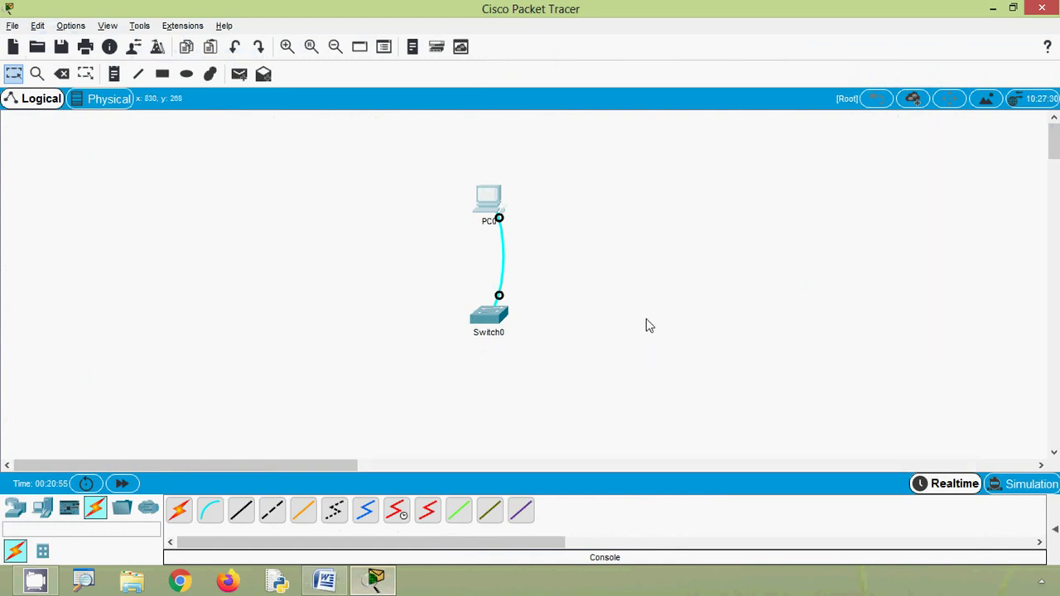
- Open PC0's Terminal with default 9600-baud settings and reach Switch0's Switch> prompt
left_click(490, 207)
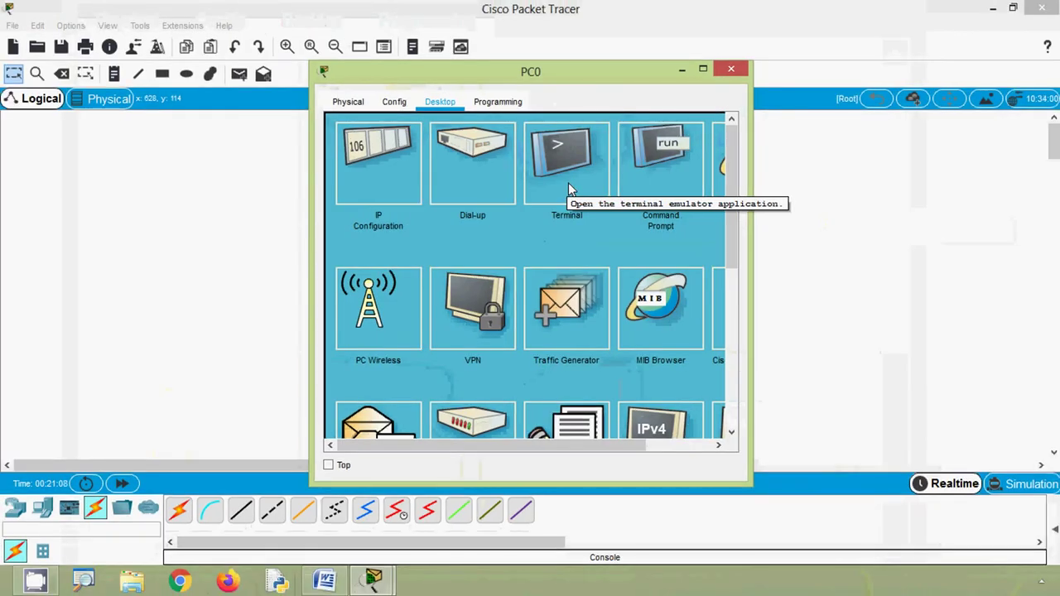
left_click(570, 182)
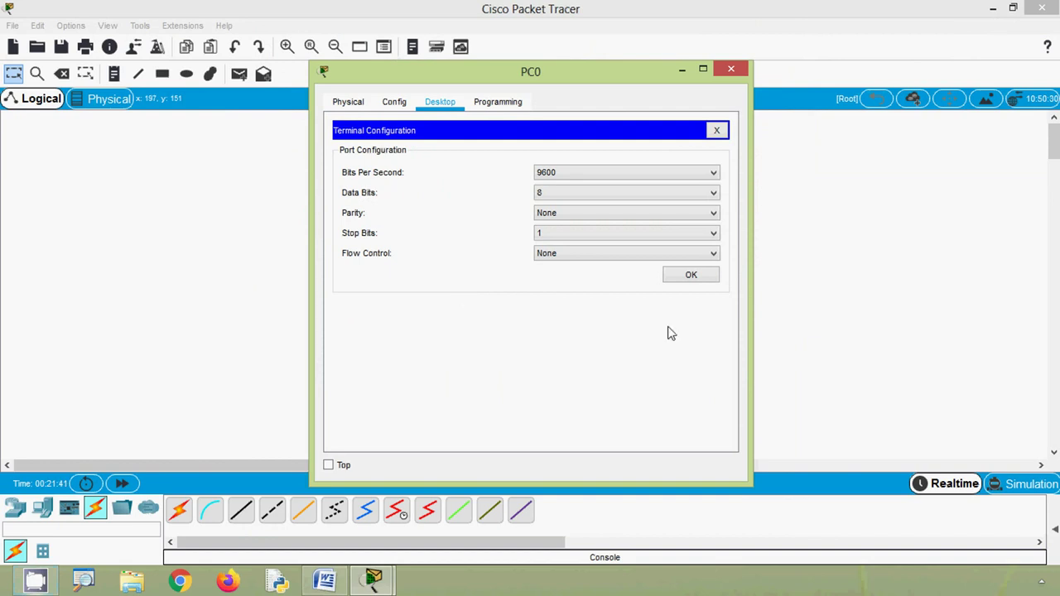
left_click(689, 277)
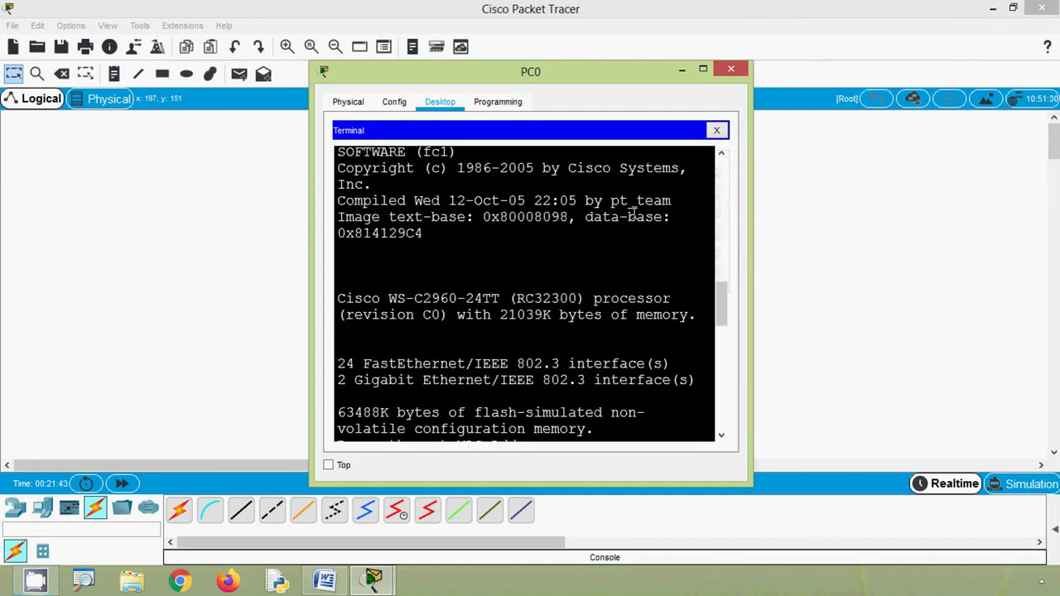
left_click_drag(721, 312, 721, 431)
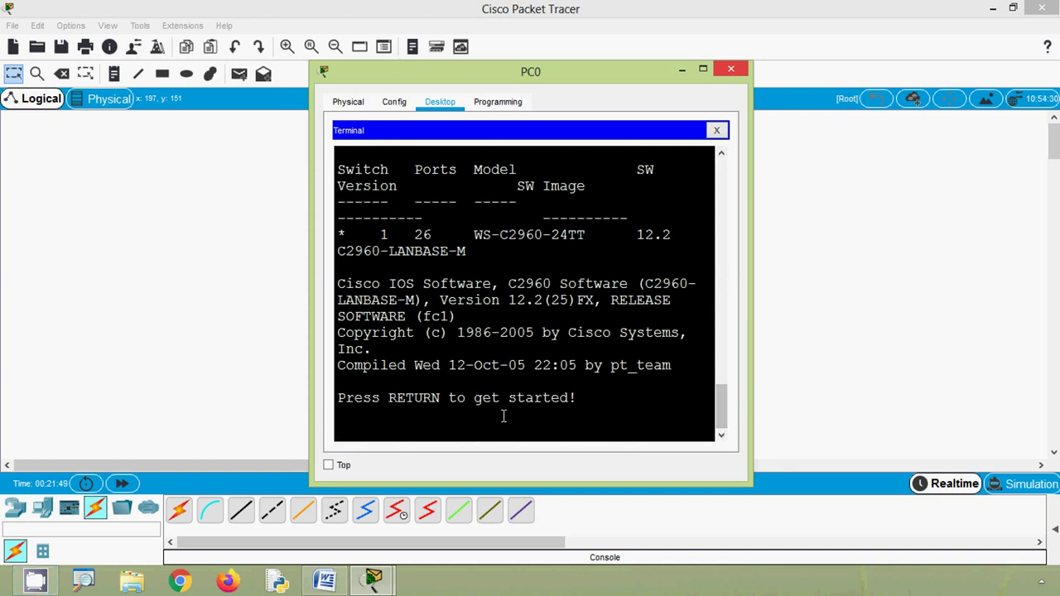
key("Return")
left_click_drag(406, 433, 334, 439)
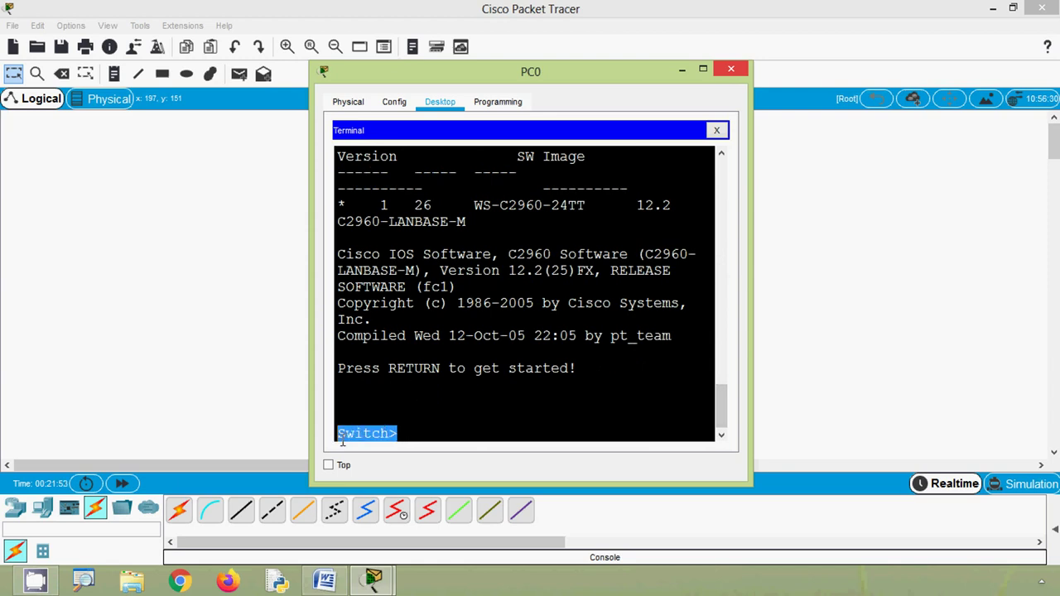
left_click(408, 433)
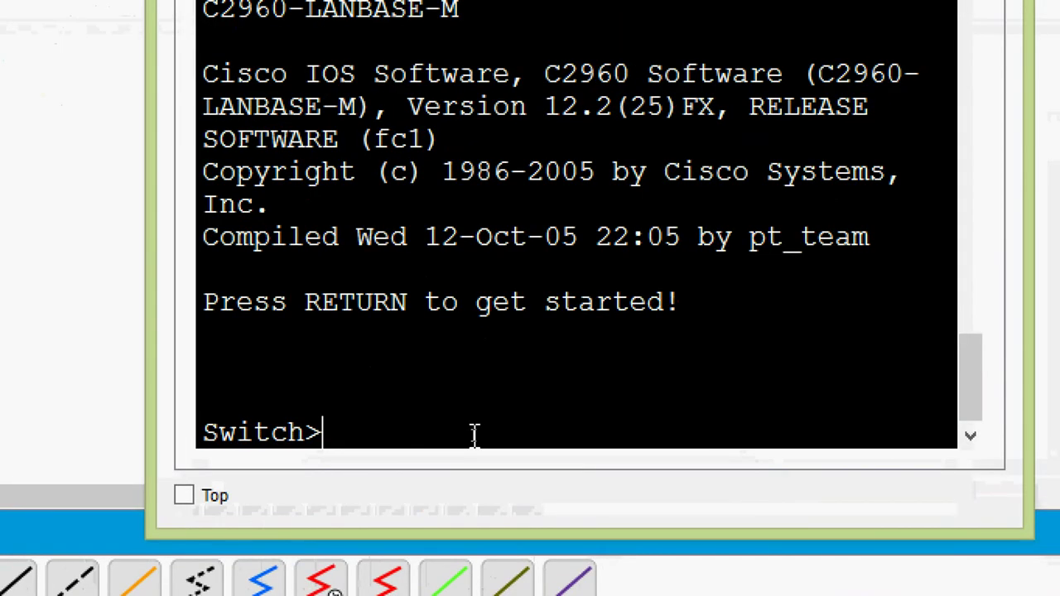
- Run show version on Switch0 and page through the full output
type("show version")
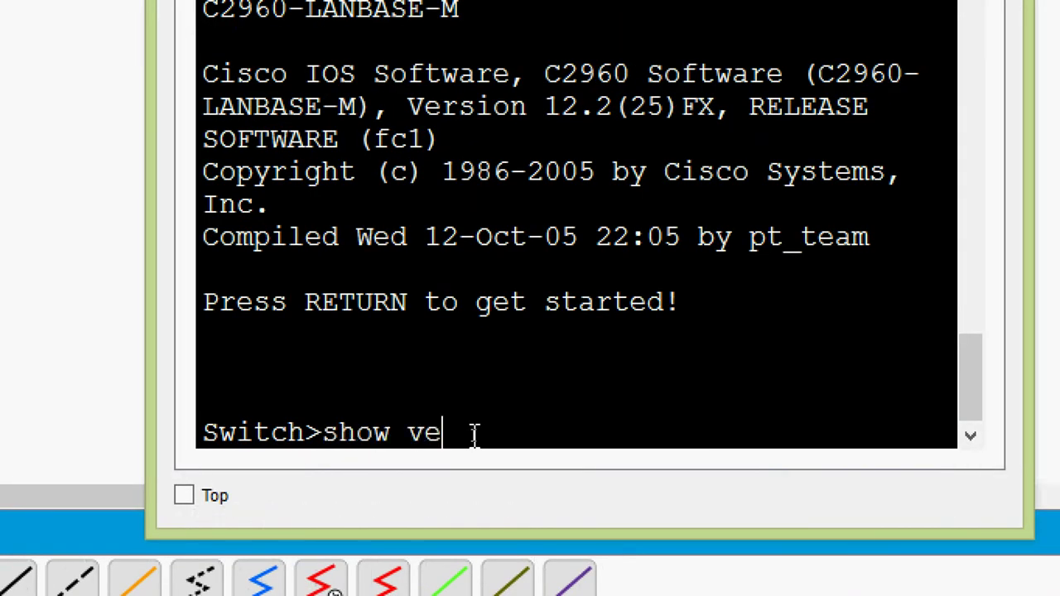
key("Return")
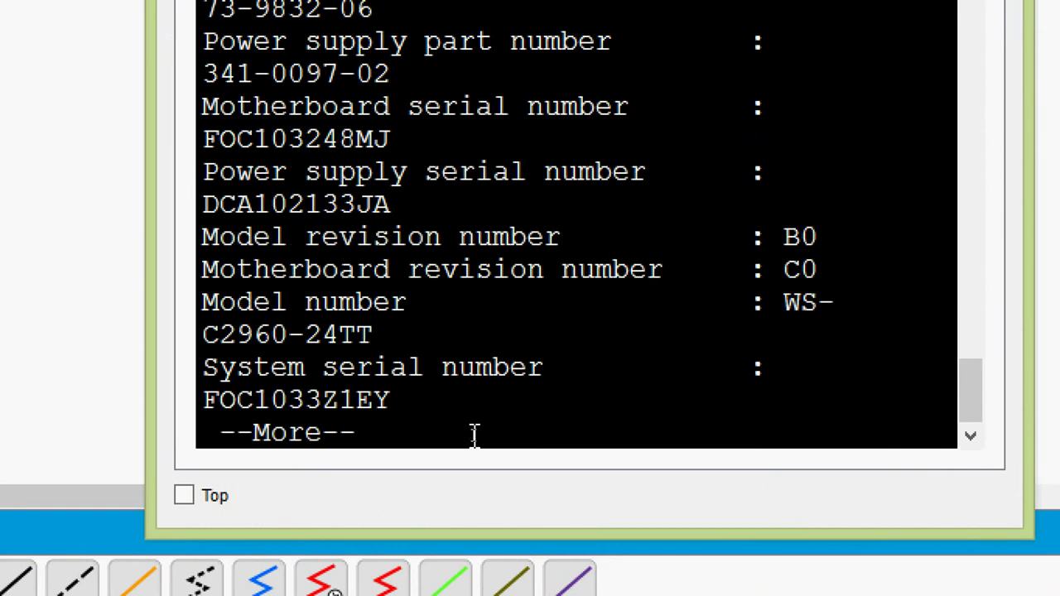
key("space")
scroll(490, 414, "up", 12)
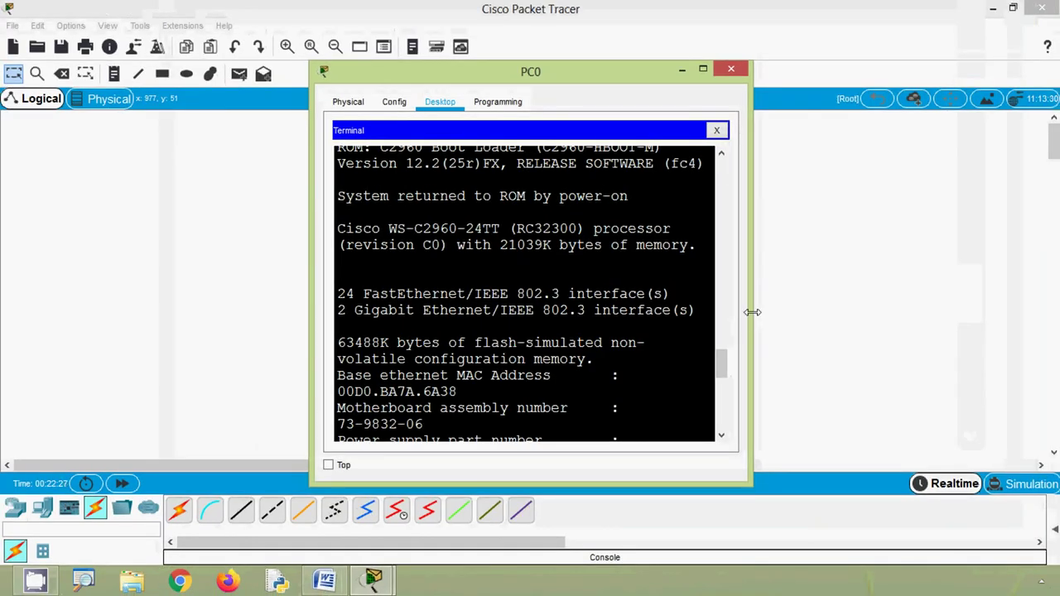
- Widen PC0's window and highlight the IOS Software Version 12.2 line
left_click_drag(752, 312, 948, 343)
scroll(566, 358, "up", 4)
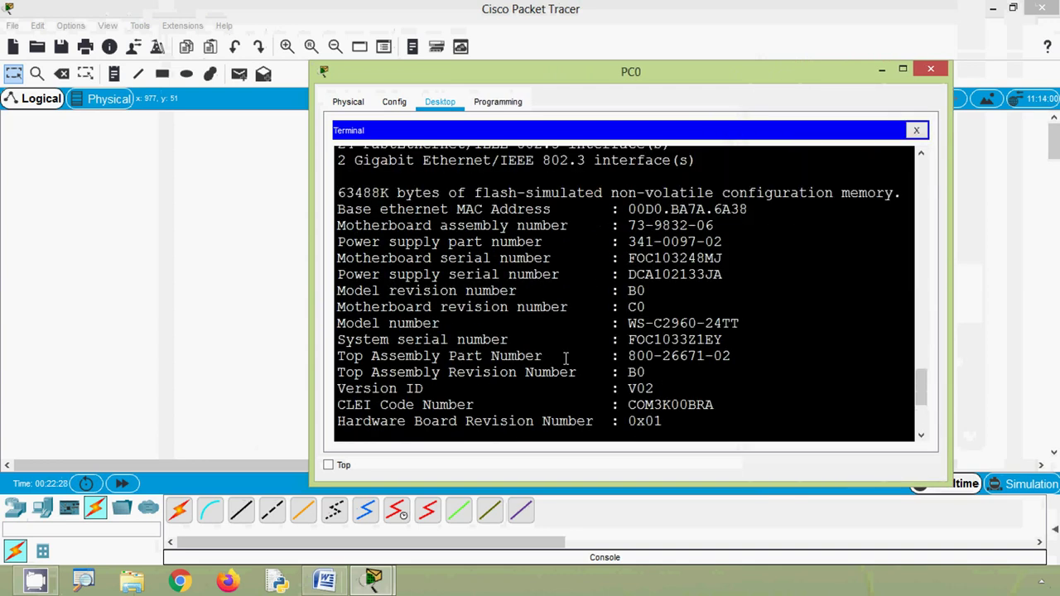
scroll(566, 358, "up", 2)
scroll(491, 312, "up", 5)
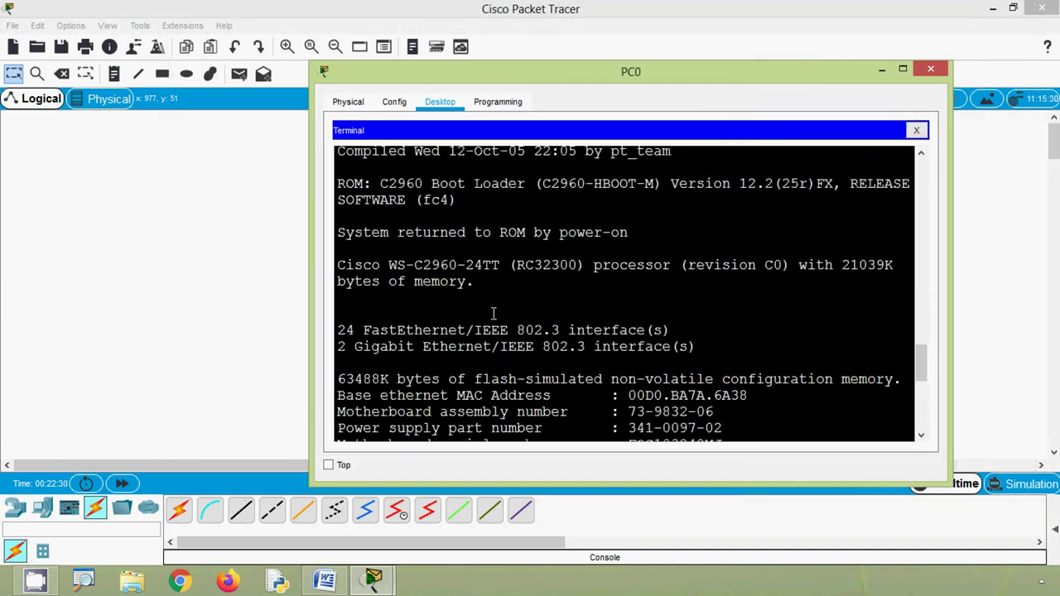
scroll(494, 313, "up", 2)
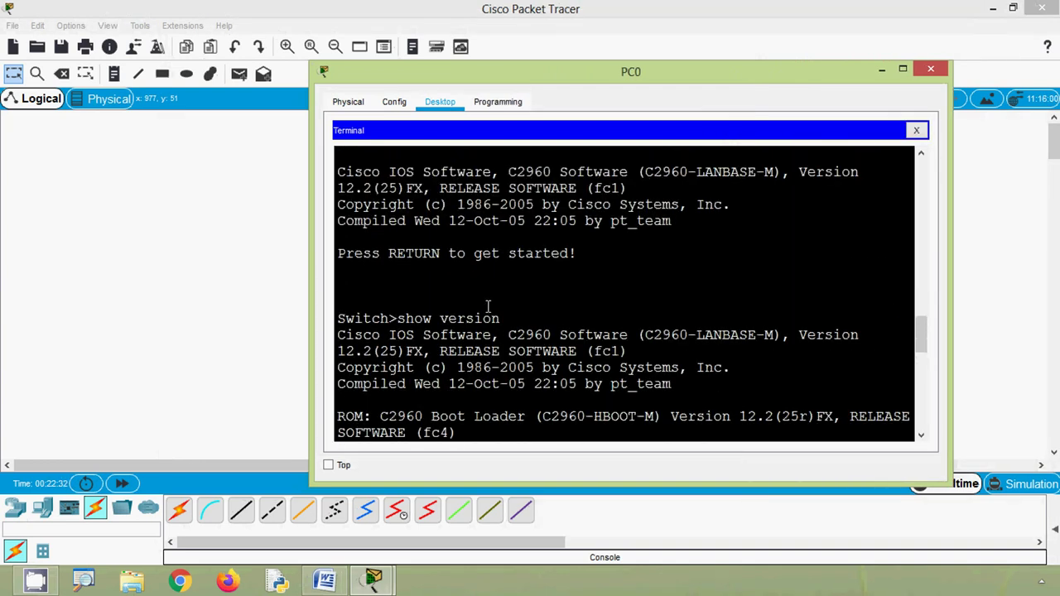
scroll(424, 342, "down", 1)
left_click_drag(424, 295, 587, 290)
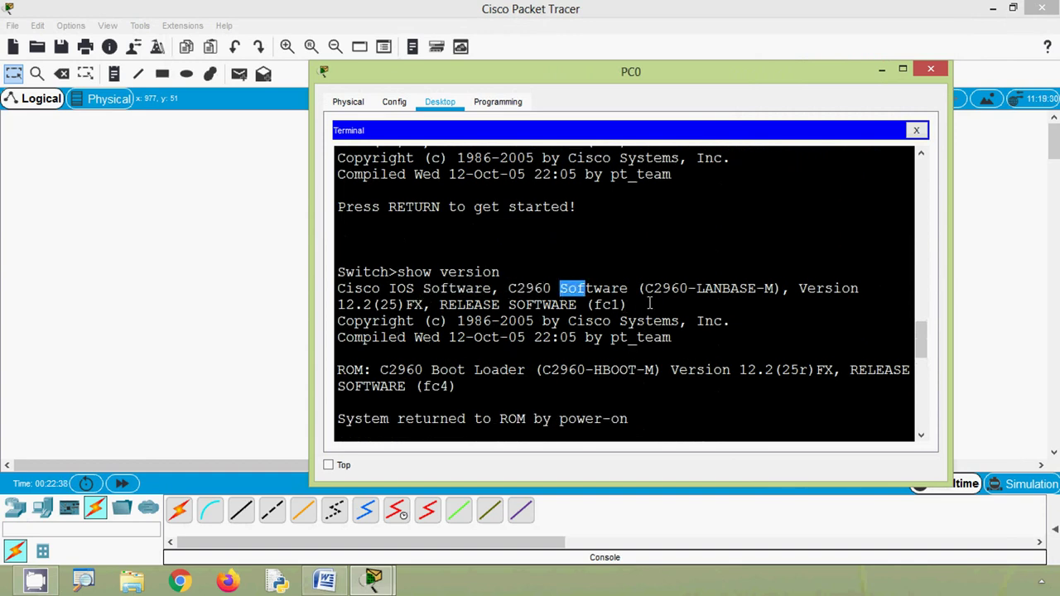
left_click_drag(785, 288, 853, 290)
left_click_drag(338, 307, 603, 306)
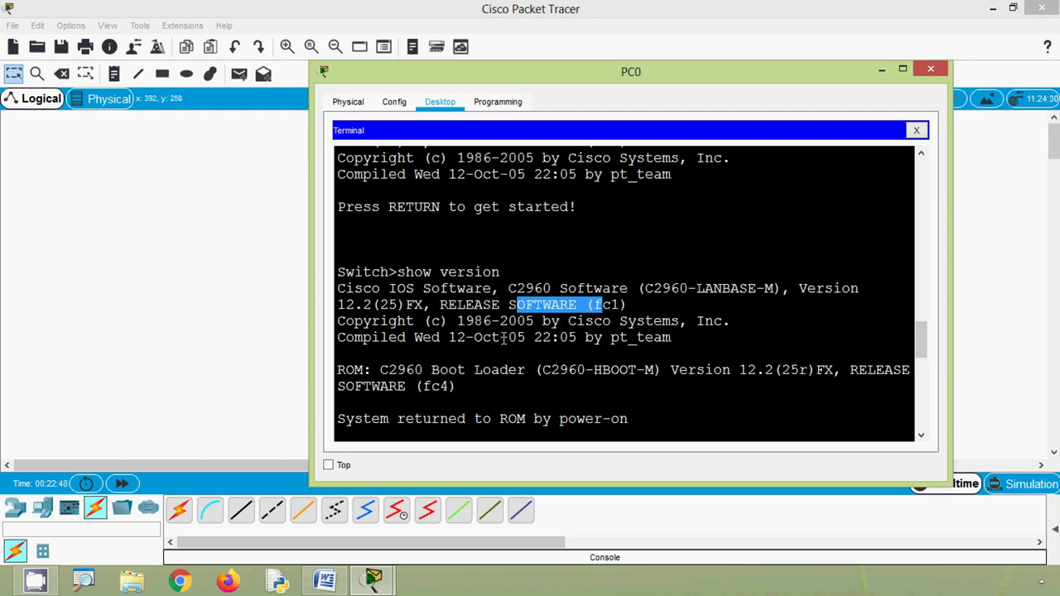
left_click_drag(461, 337, 587, 337)
scroll(581, 348, "down", 5)
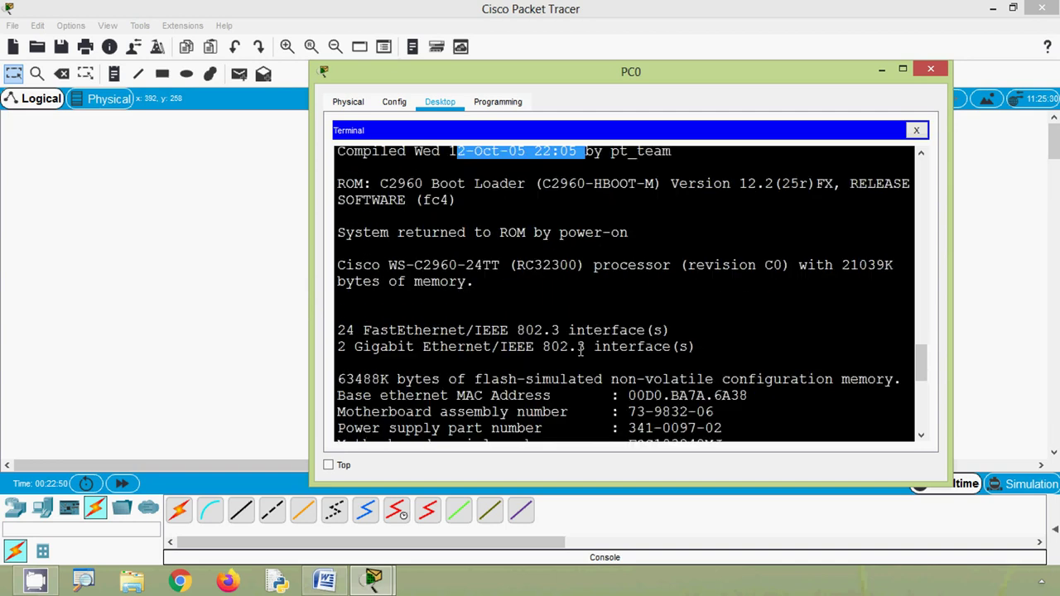
scroll(579, 349, "down", 7)
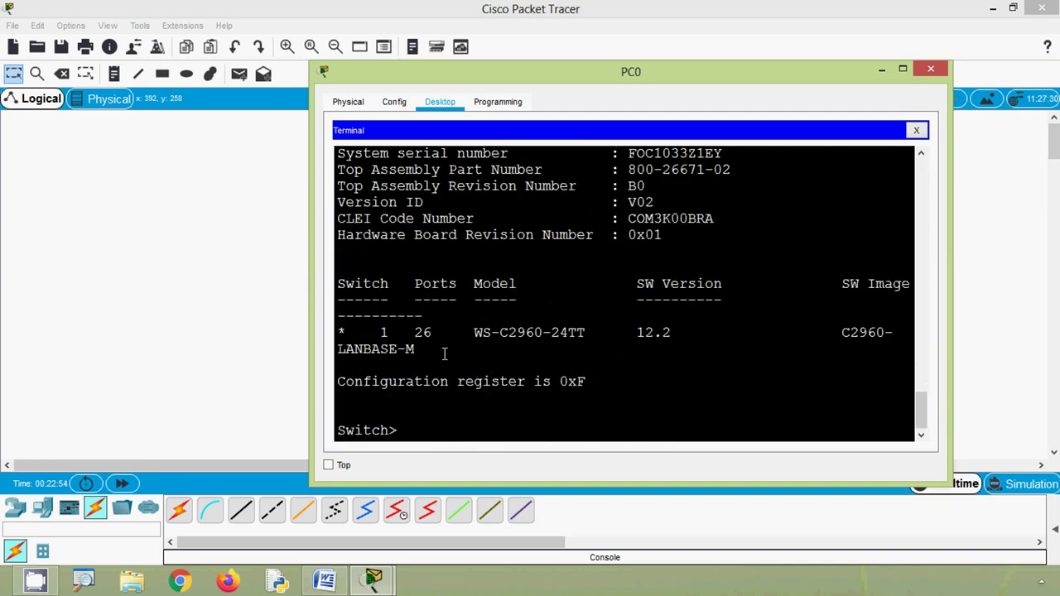
- Highlight the switch table's Switch, Ports, Model and SW Version 12.2 entries
left_click_drag(340, 288, 400, 290)
double_click(385, 332)
double_click(417, 284)
left_click_drag(422, 332, 593, 340)
double_click(475, 284)
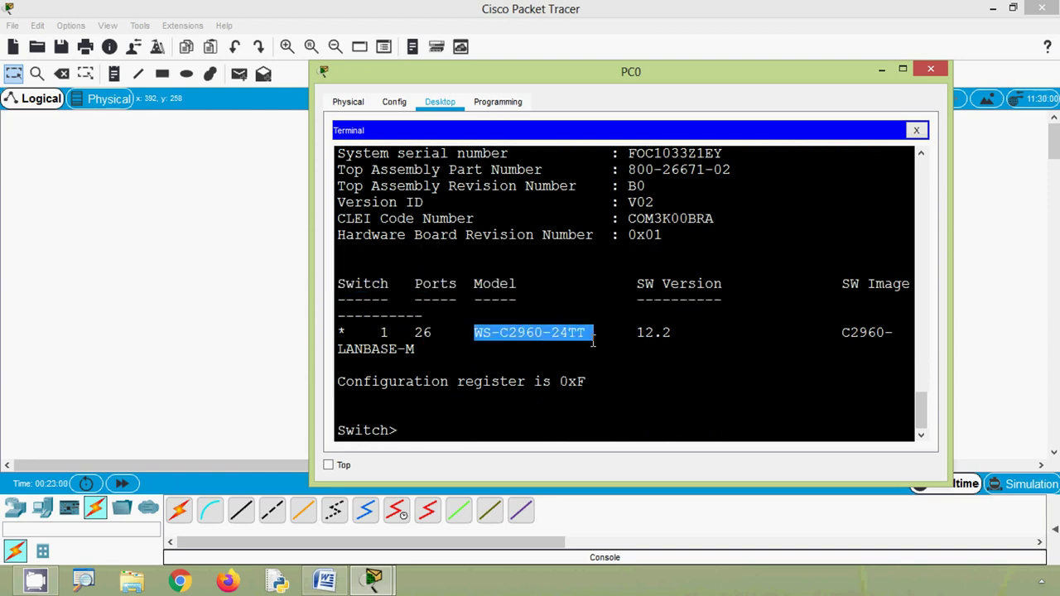
left_click_drag(639, 283, 724, 301)
double_click(644, 332)
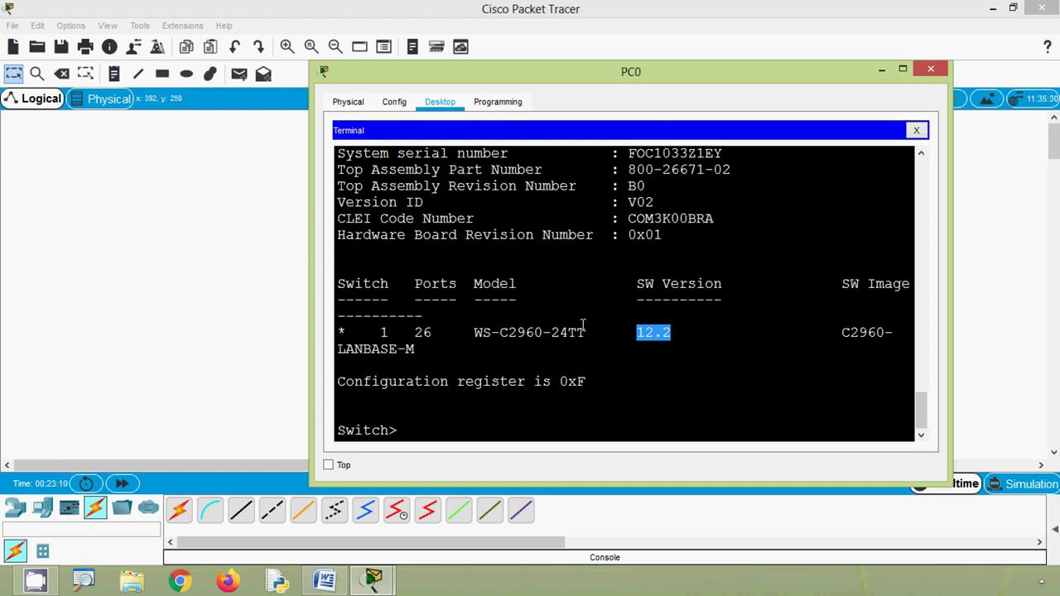
key("alt+Tab")
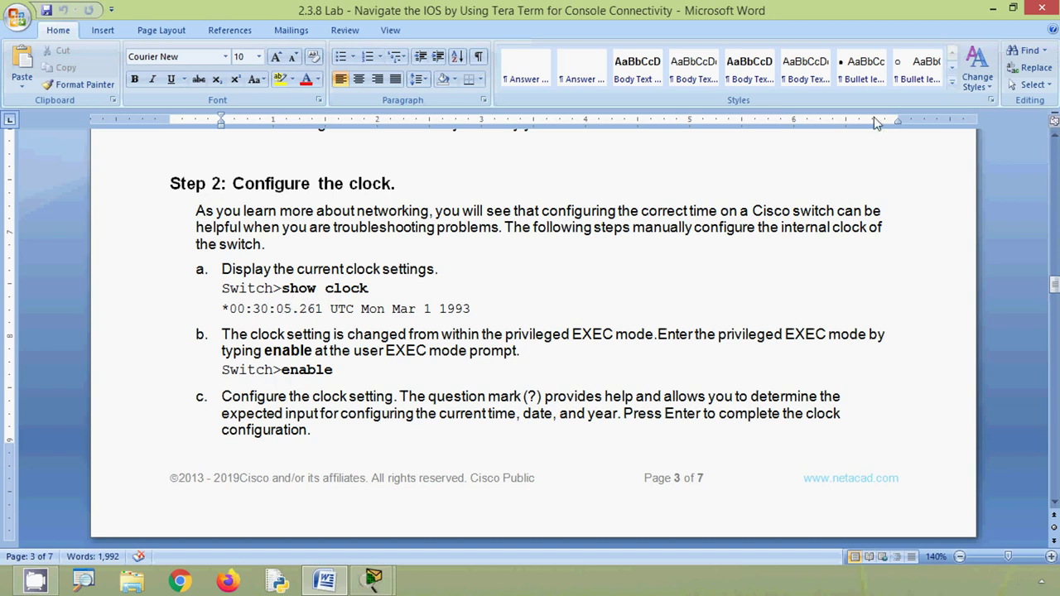
- Run show clock on Switch0 from the PC0 terminal
left_click(992, 8)
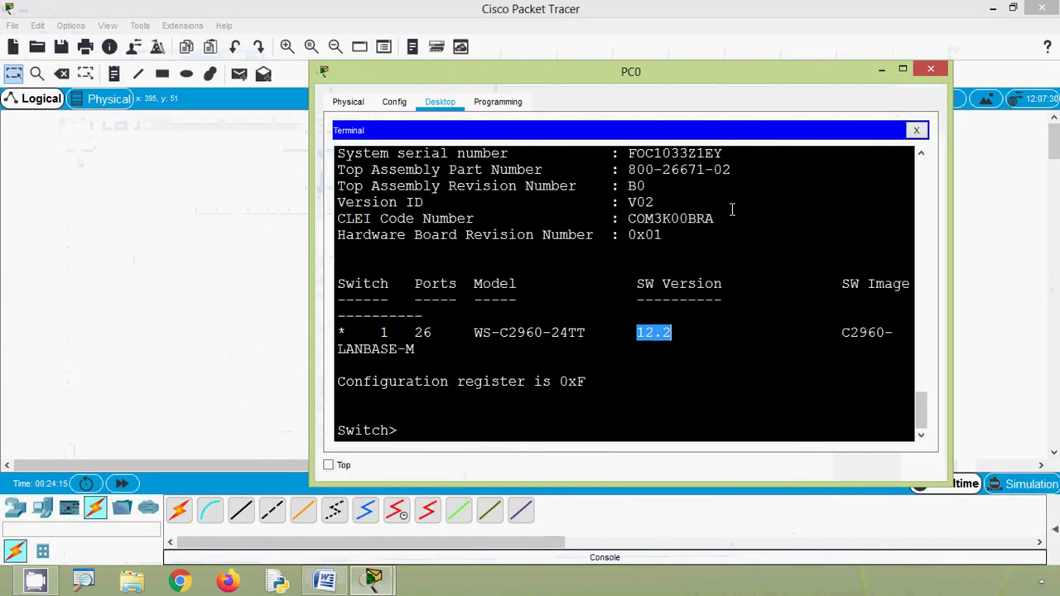
left_click(428, 422)
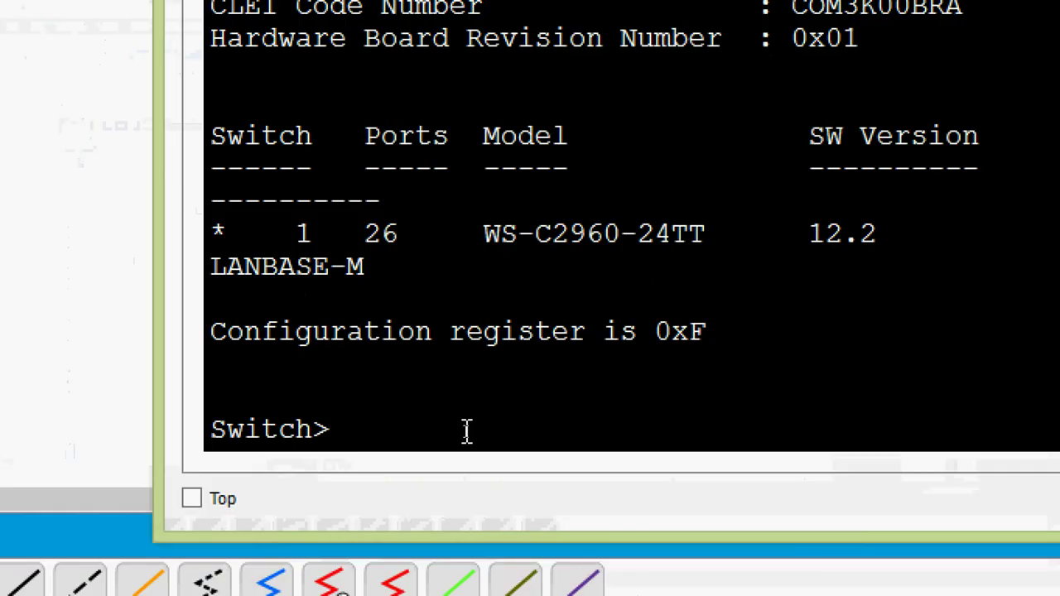
type("sh")
key("Tab")
type("clock")
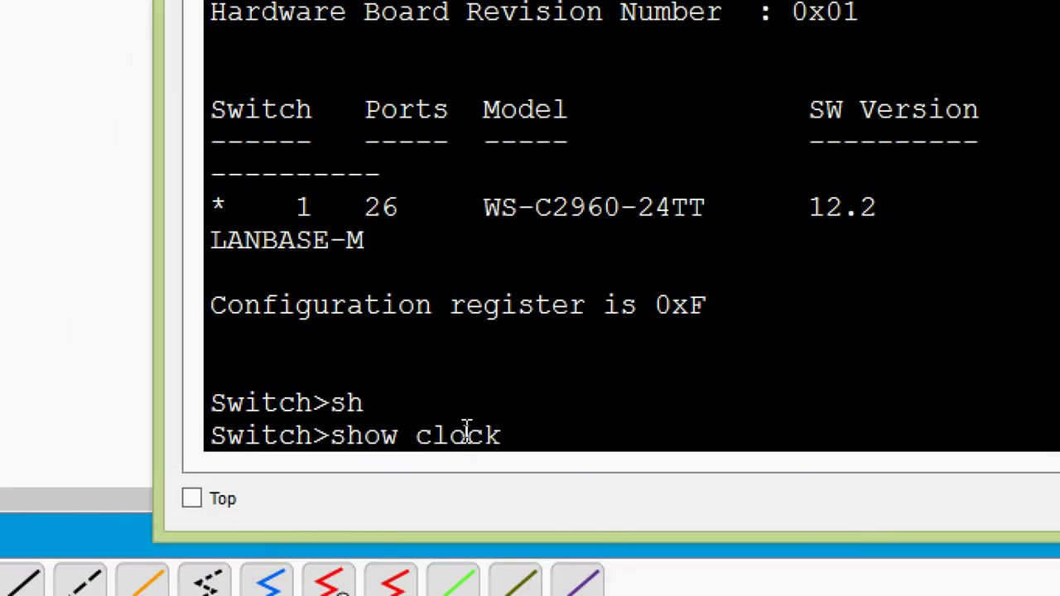
key("Return")
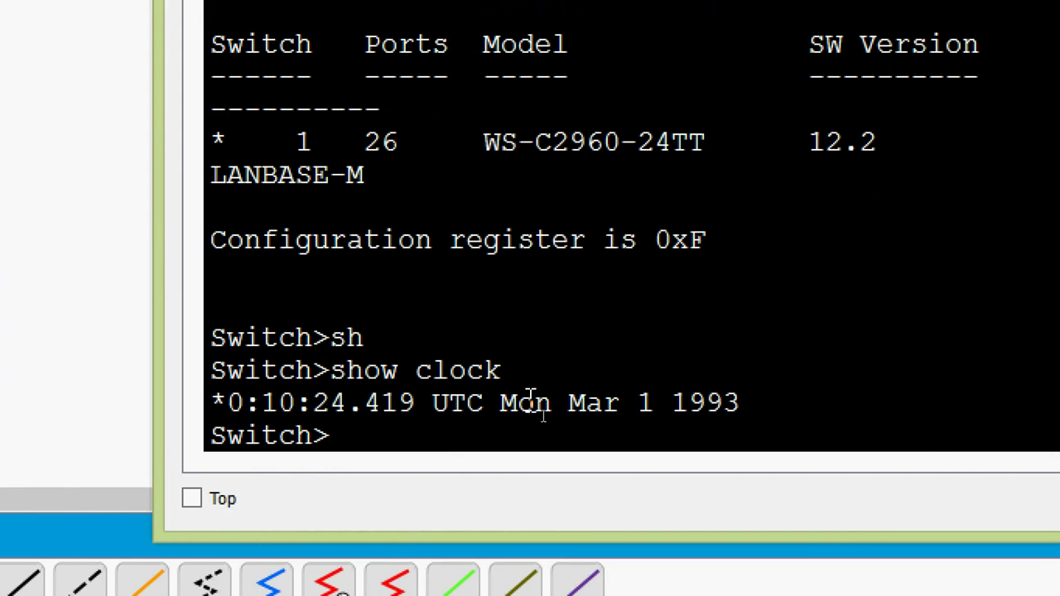
- Highlight the clock output line *0:10:24.419 UTC Mon Mar 1 1993 to review it
left_click_drag(740, 402, 218, 405)
left_click(638, 403)
left_click_drag(745, 403, 207, 421)
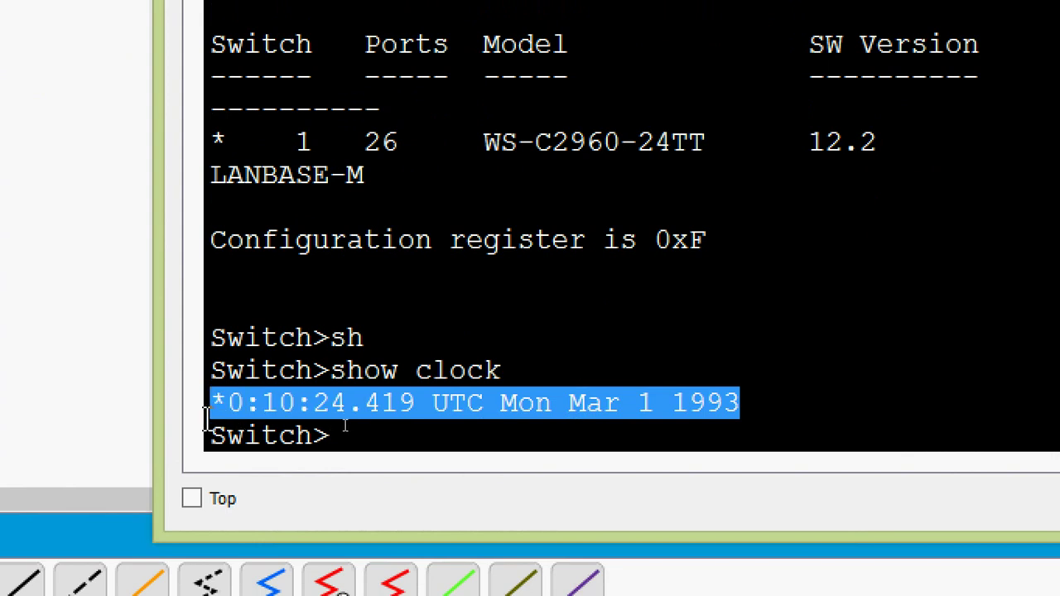
left_click(555, 404)
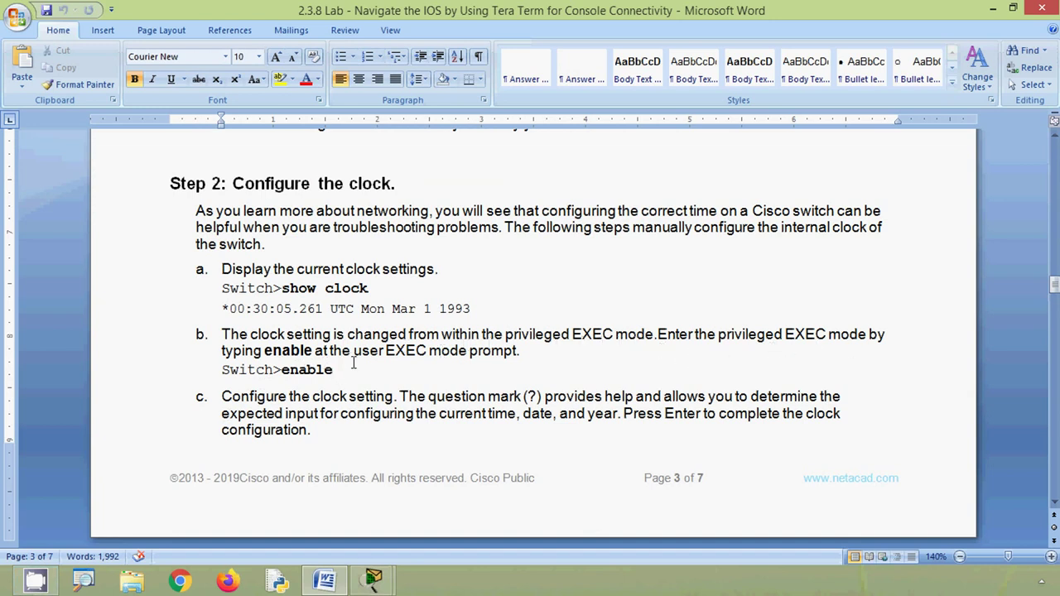
- Review step b's enable command, then scroll to page 4's clock set sequence and step d
left_click_drag(334, 370, 284, 377)
left_click(259, 406)
scroll(337, 436, "down", 8)
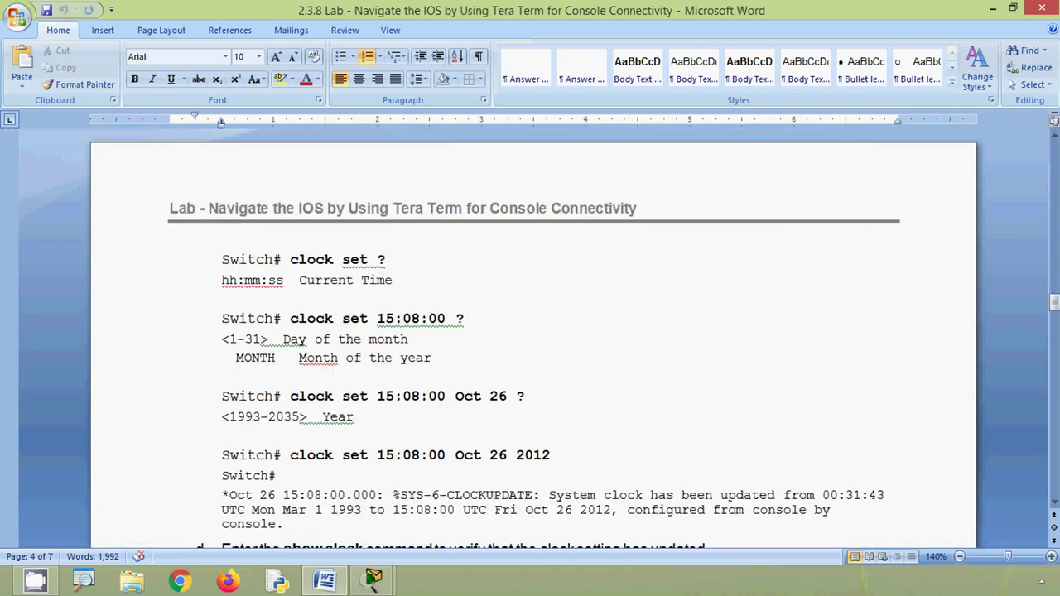
key("alt")
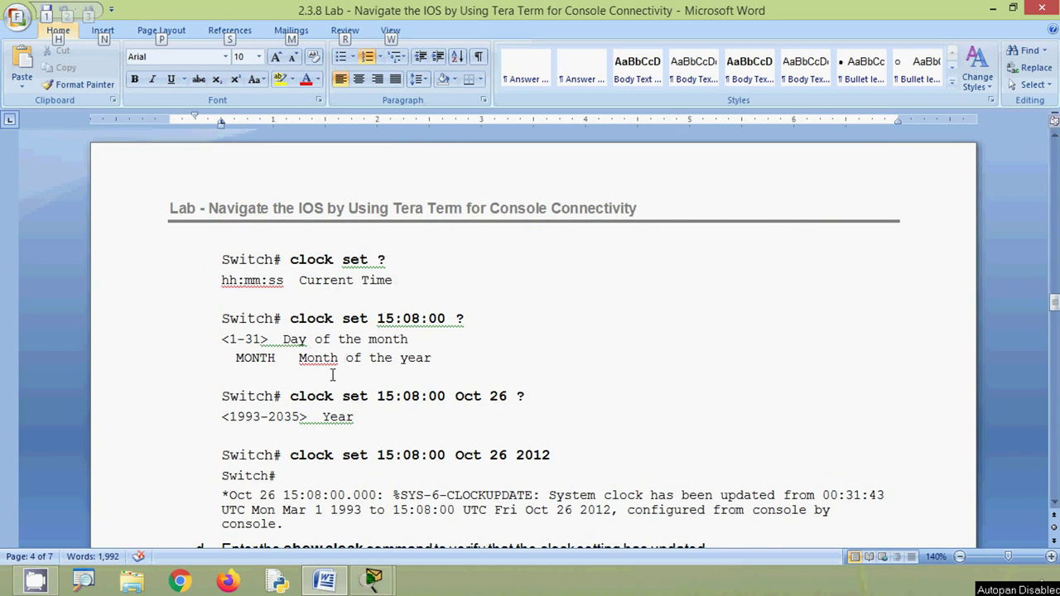
left_click(312, 476)
scroll(319, 447, "down", 2)
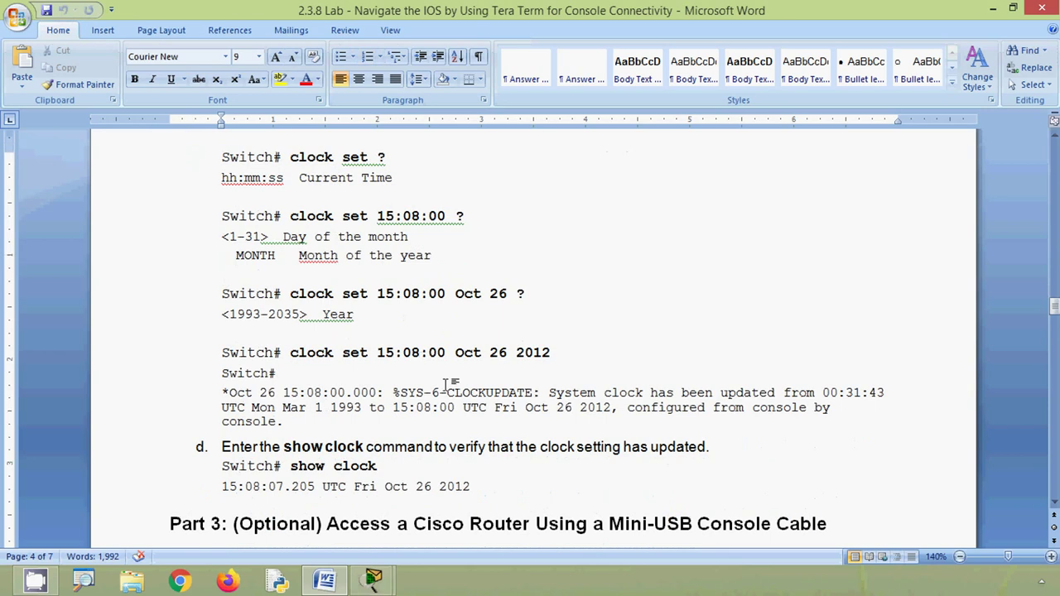